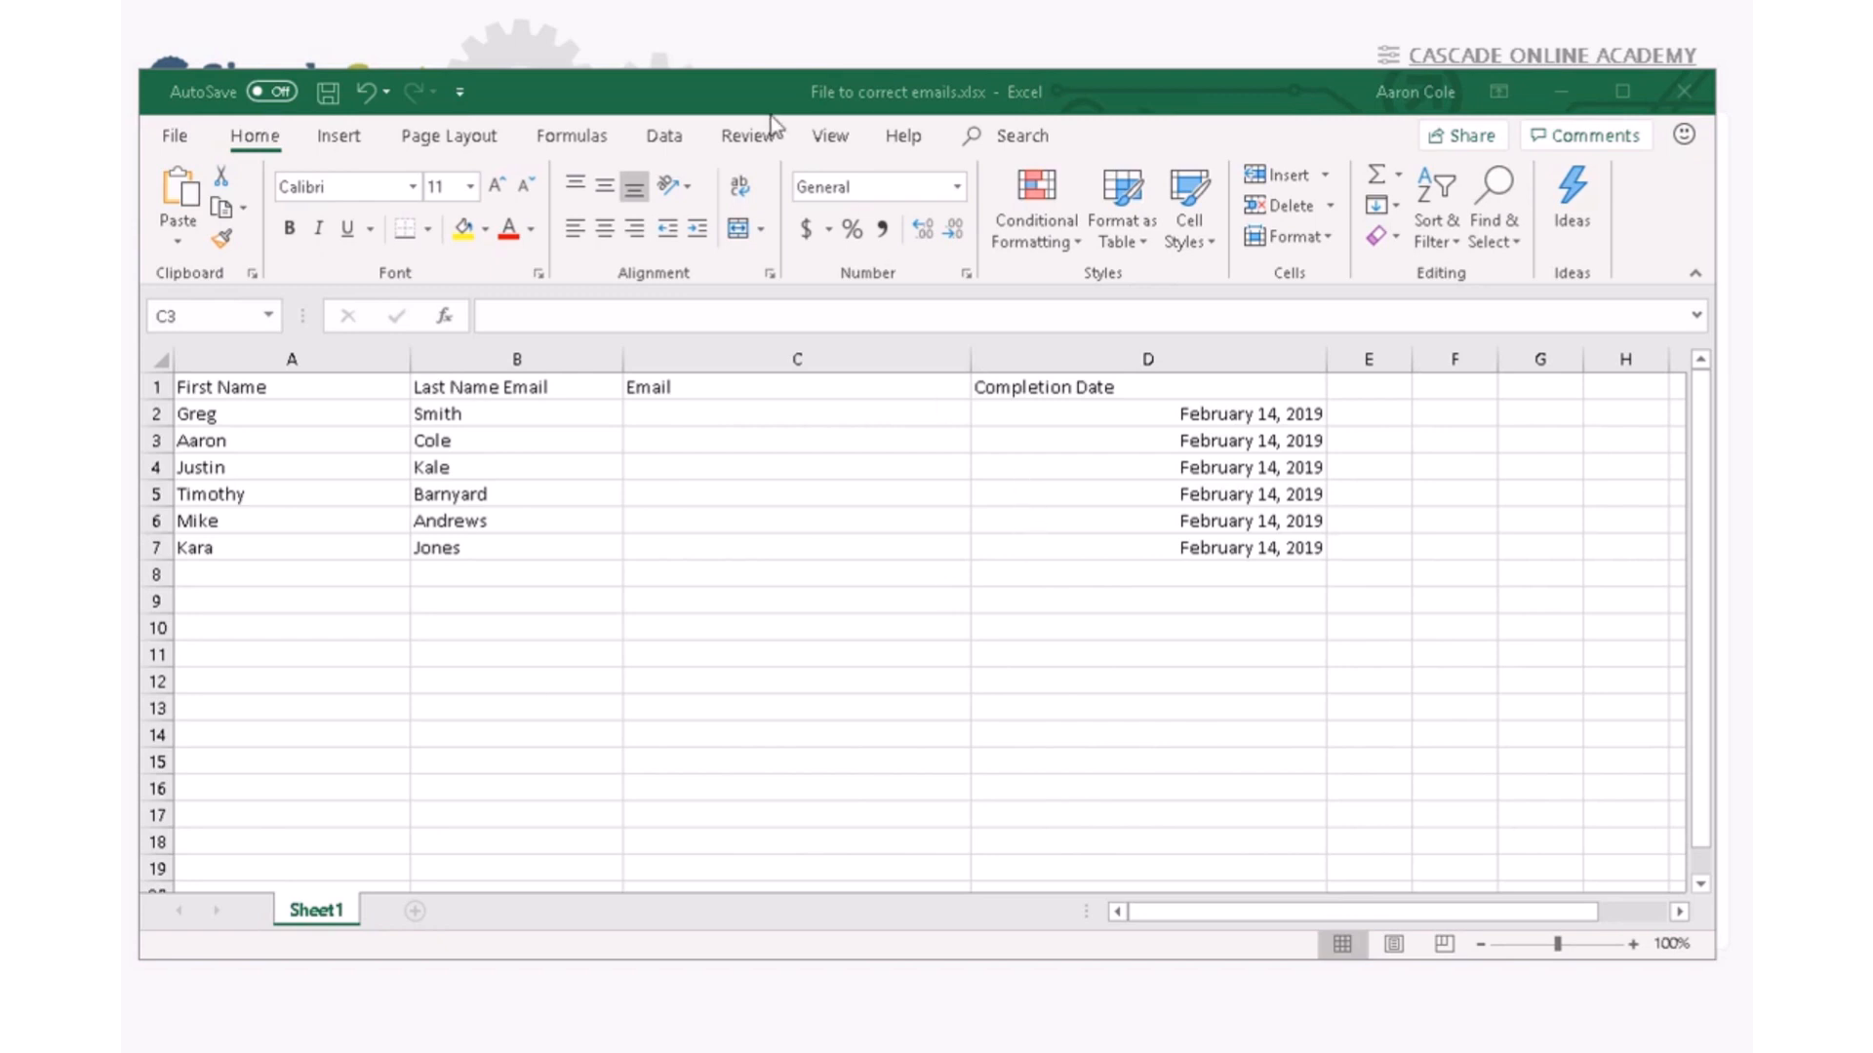
- Paste the placeholder e-mail address into Email cell C2
left_click(728, 437)
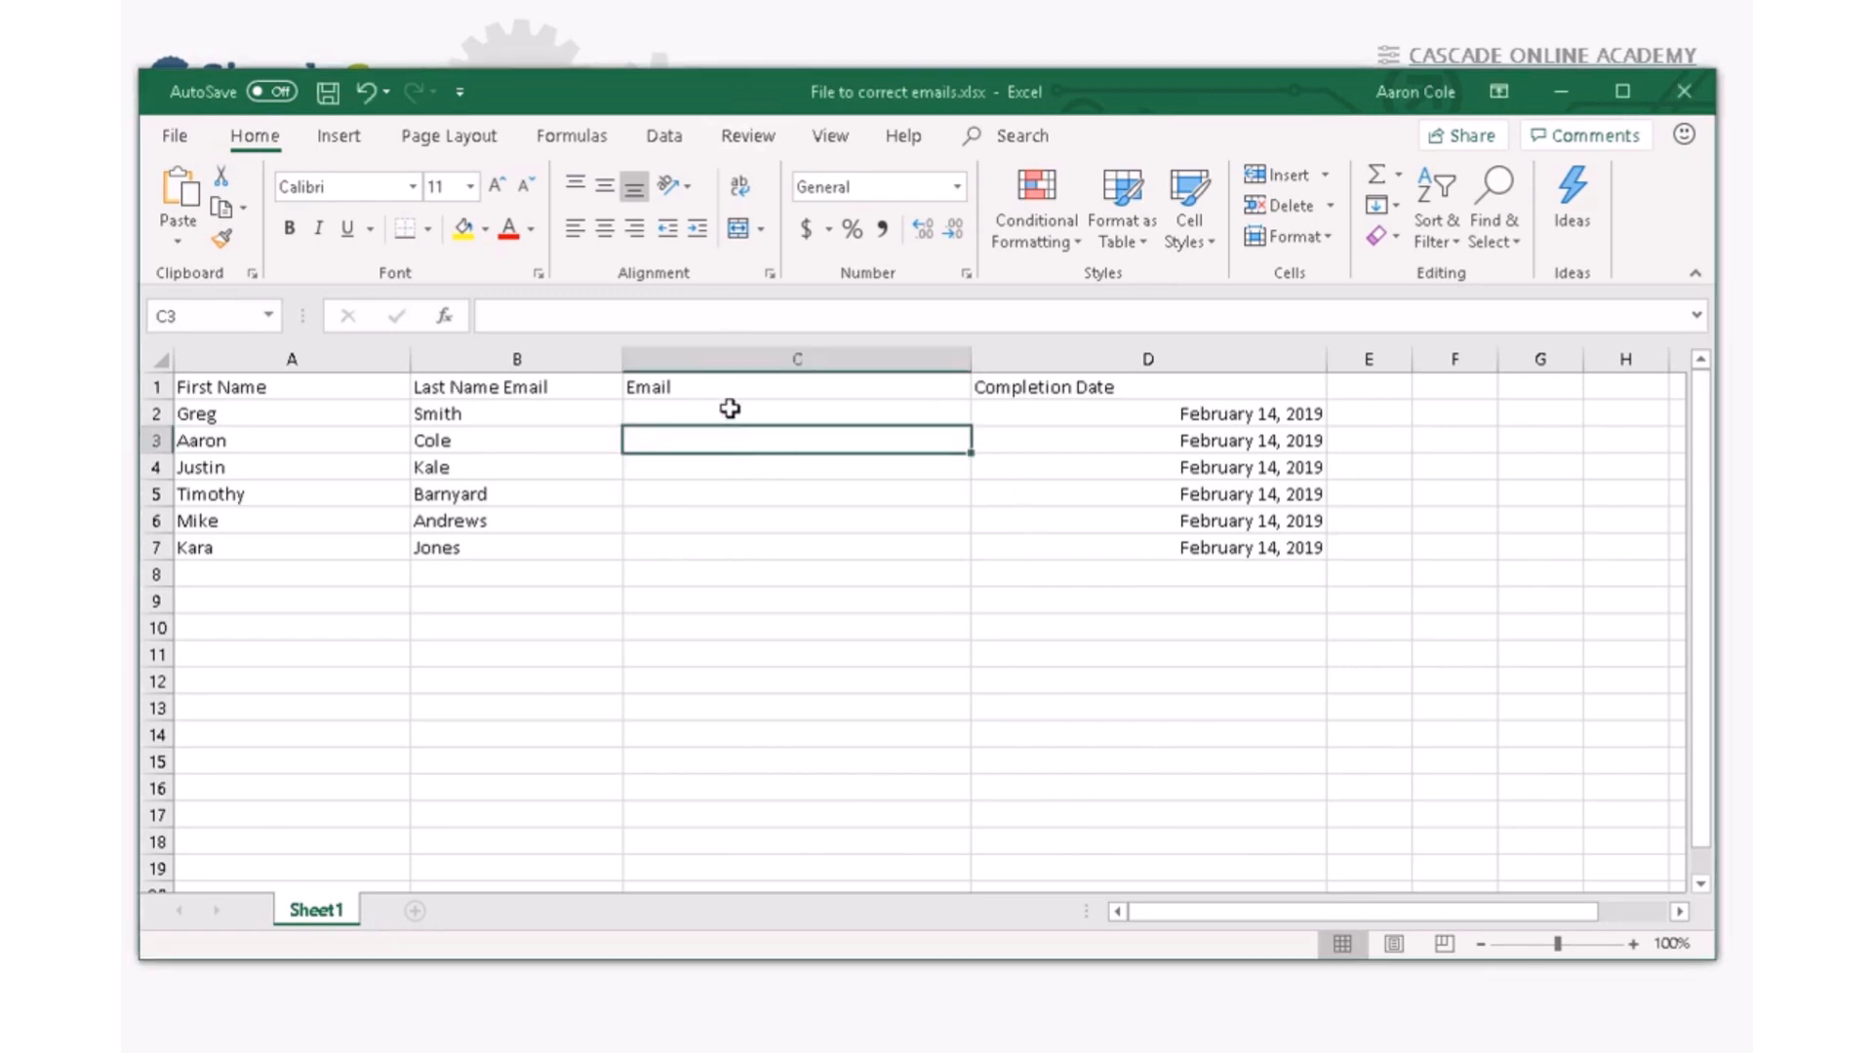
left_click(738, 414)
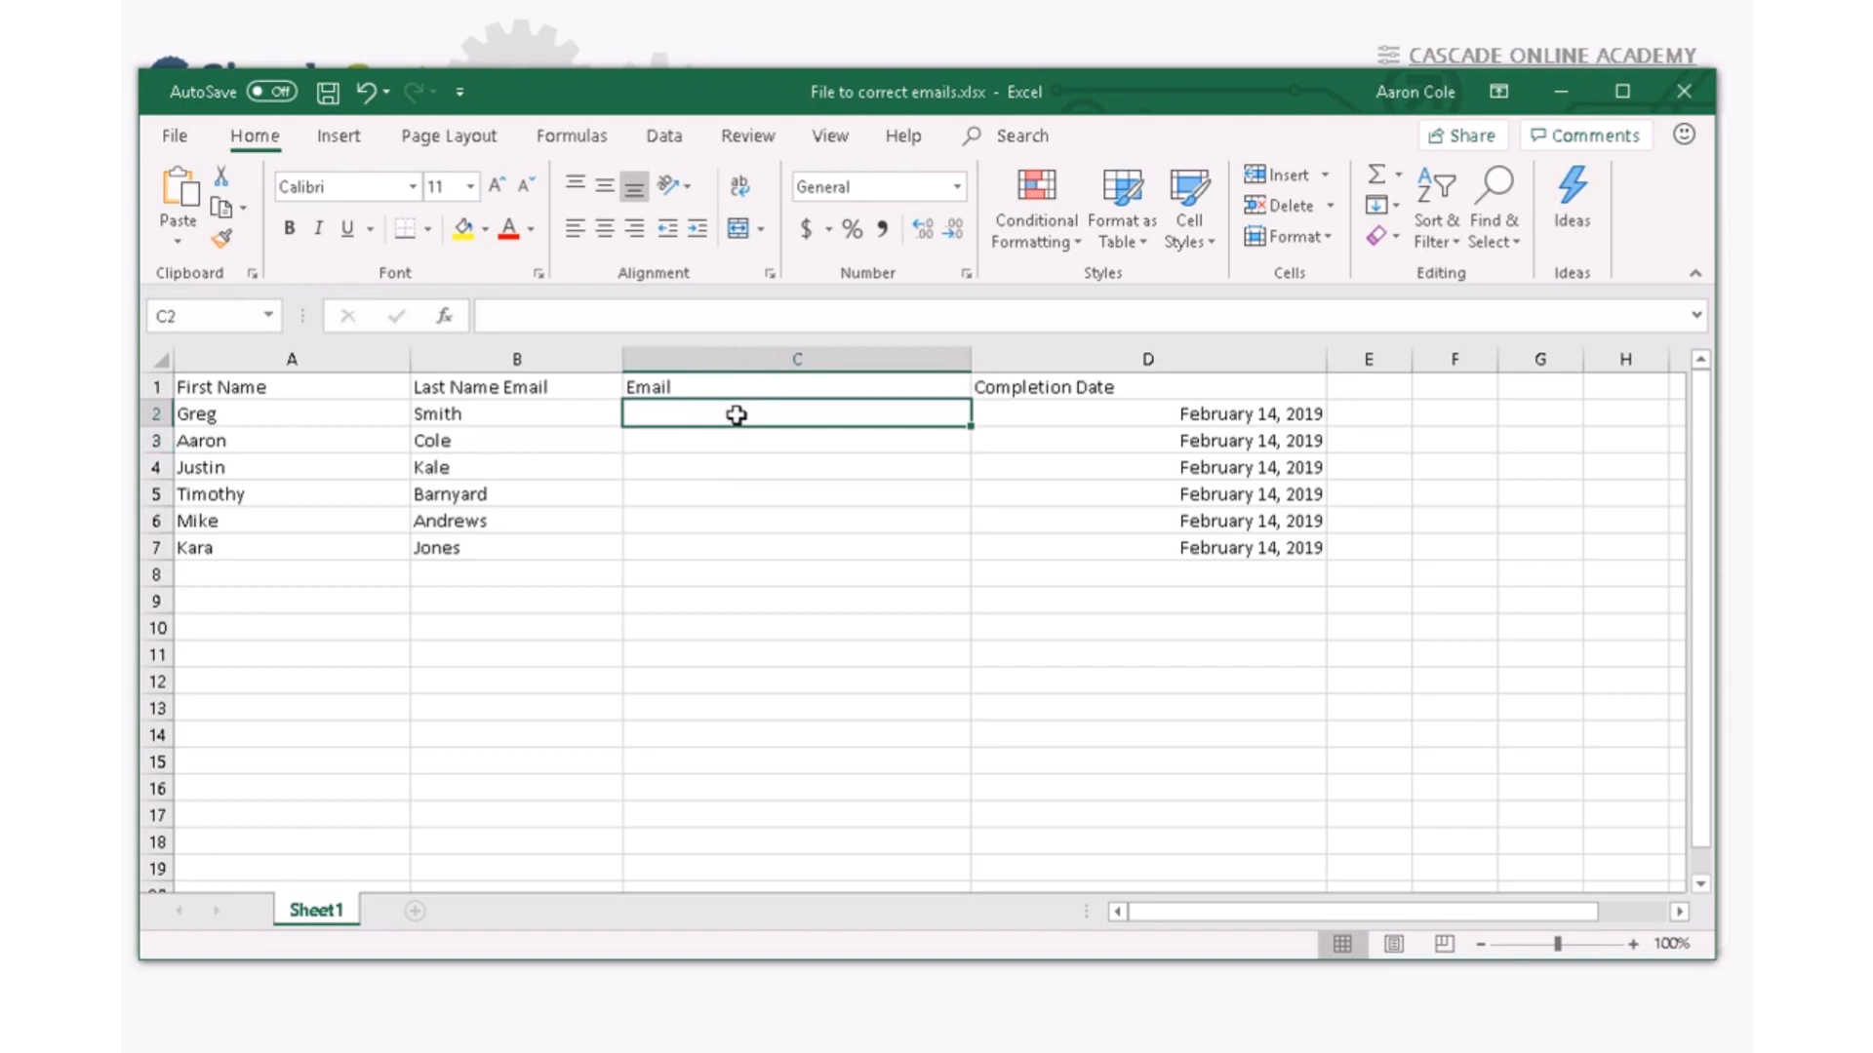
left_click(538, 318)
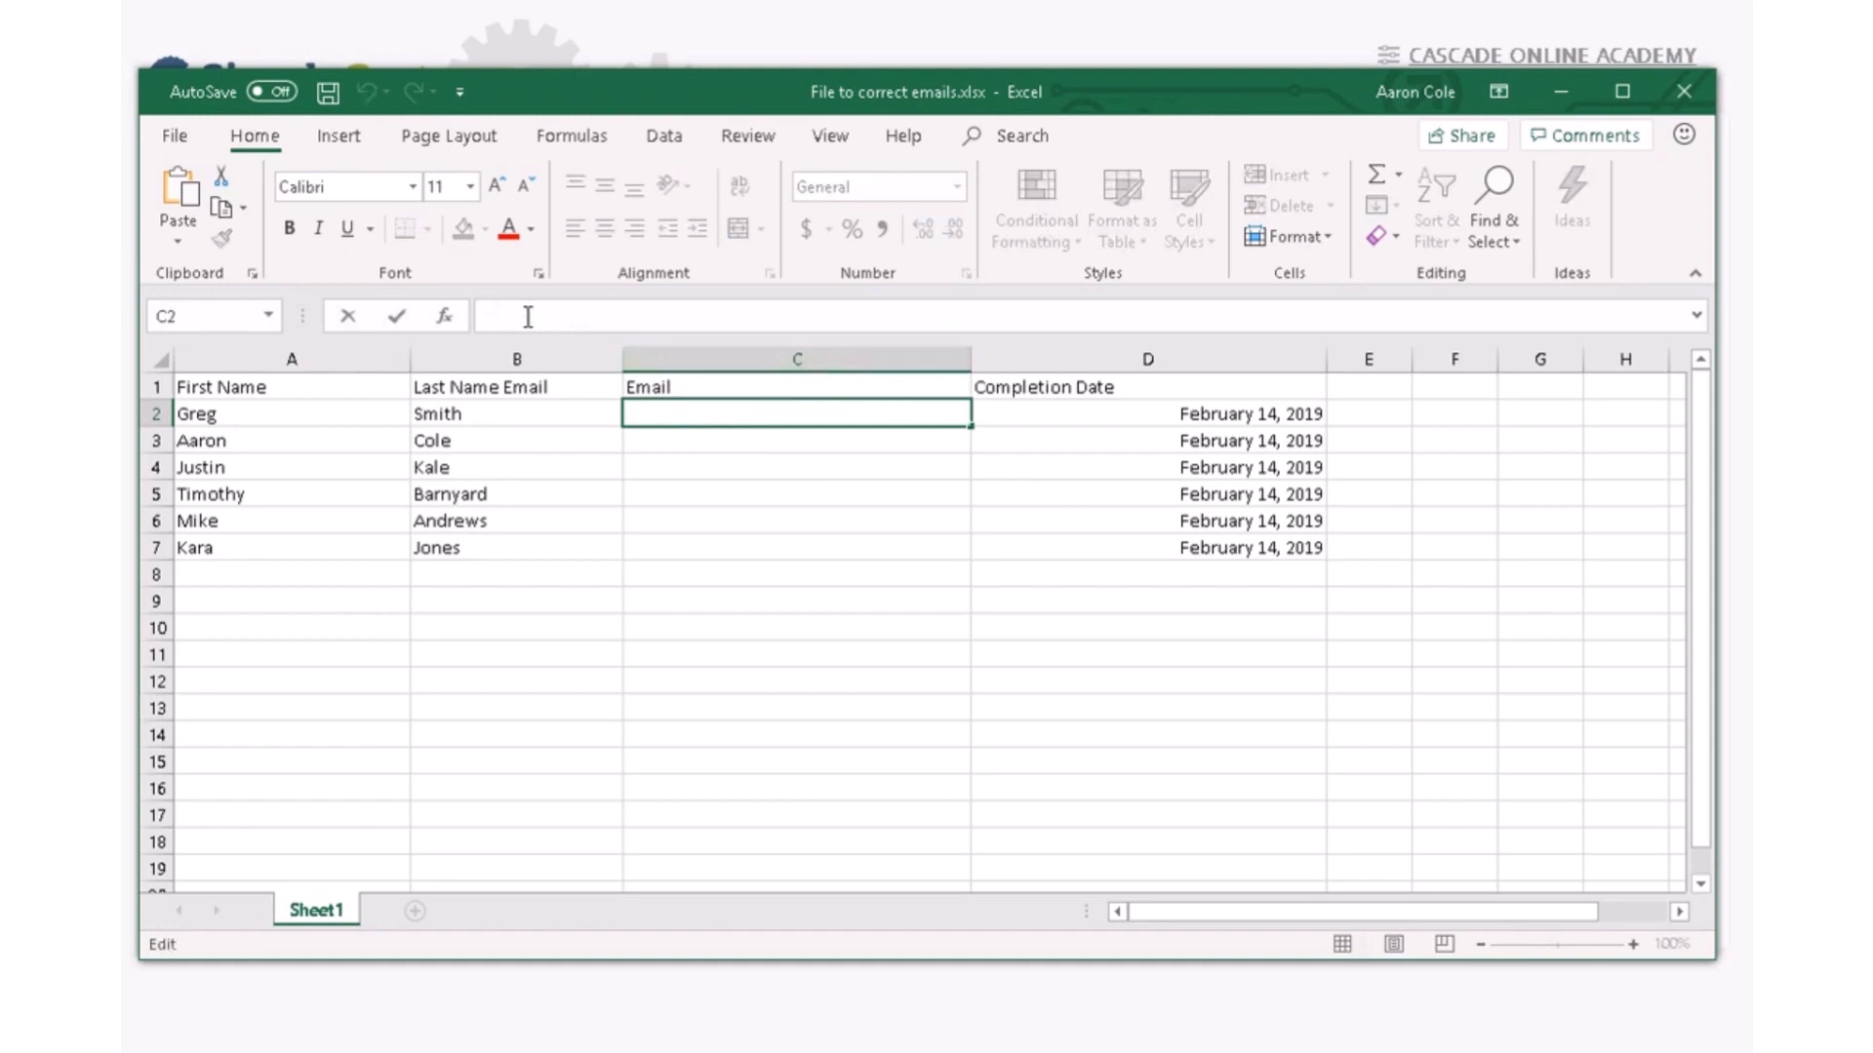
key("ctrl+v")
left_click(666, 442)
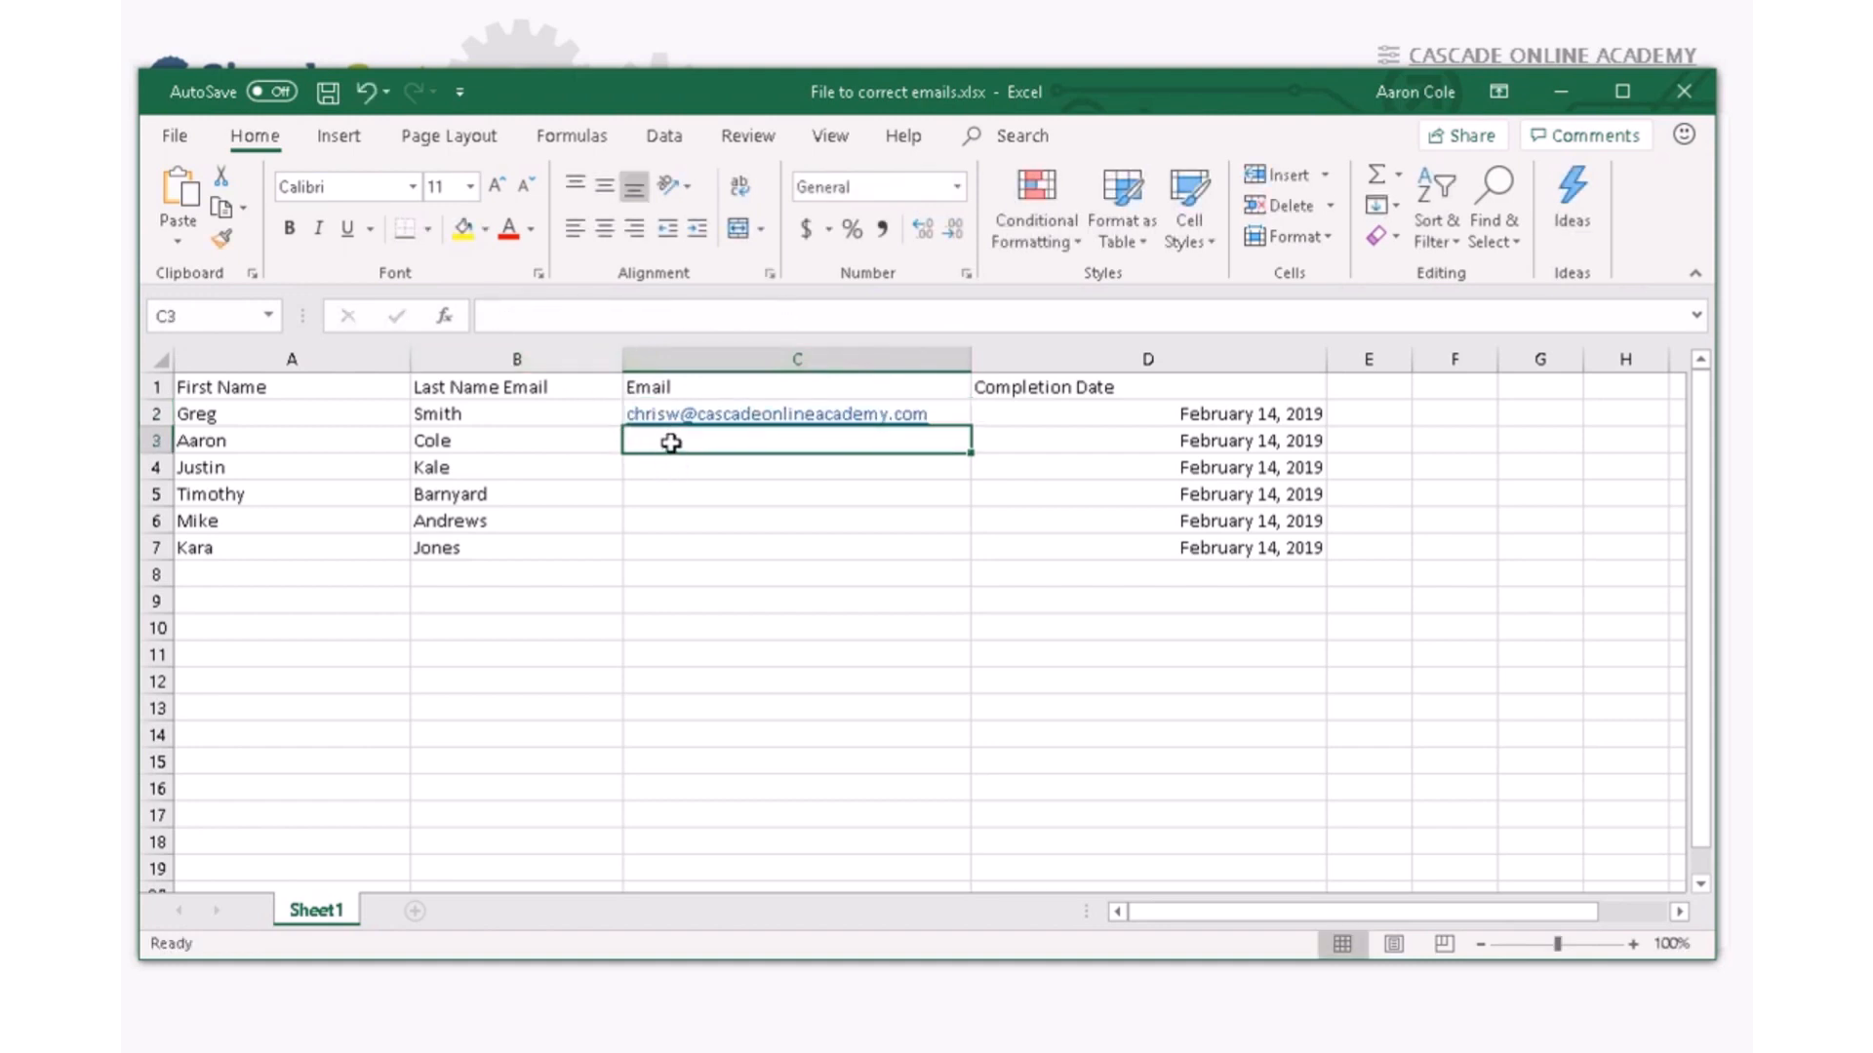
- Fill cells C3 through C7 with the same address, then minimize Excel
key("ctrl+v")
left_click(661, 469)
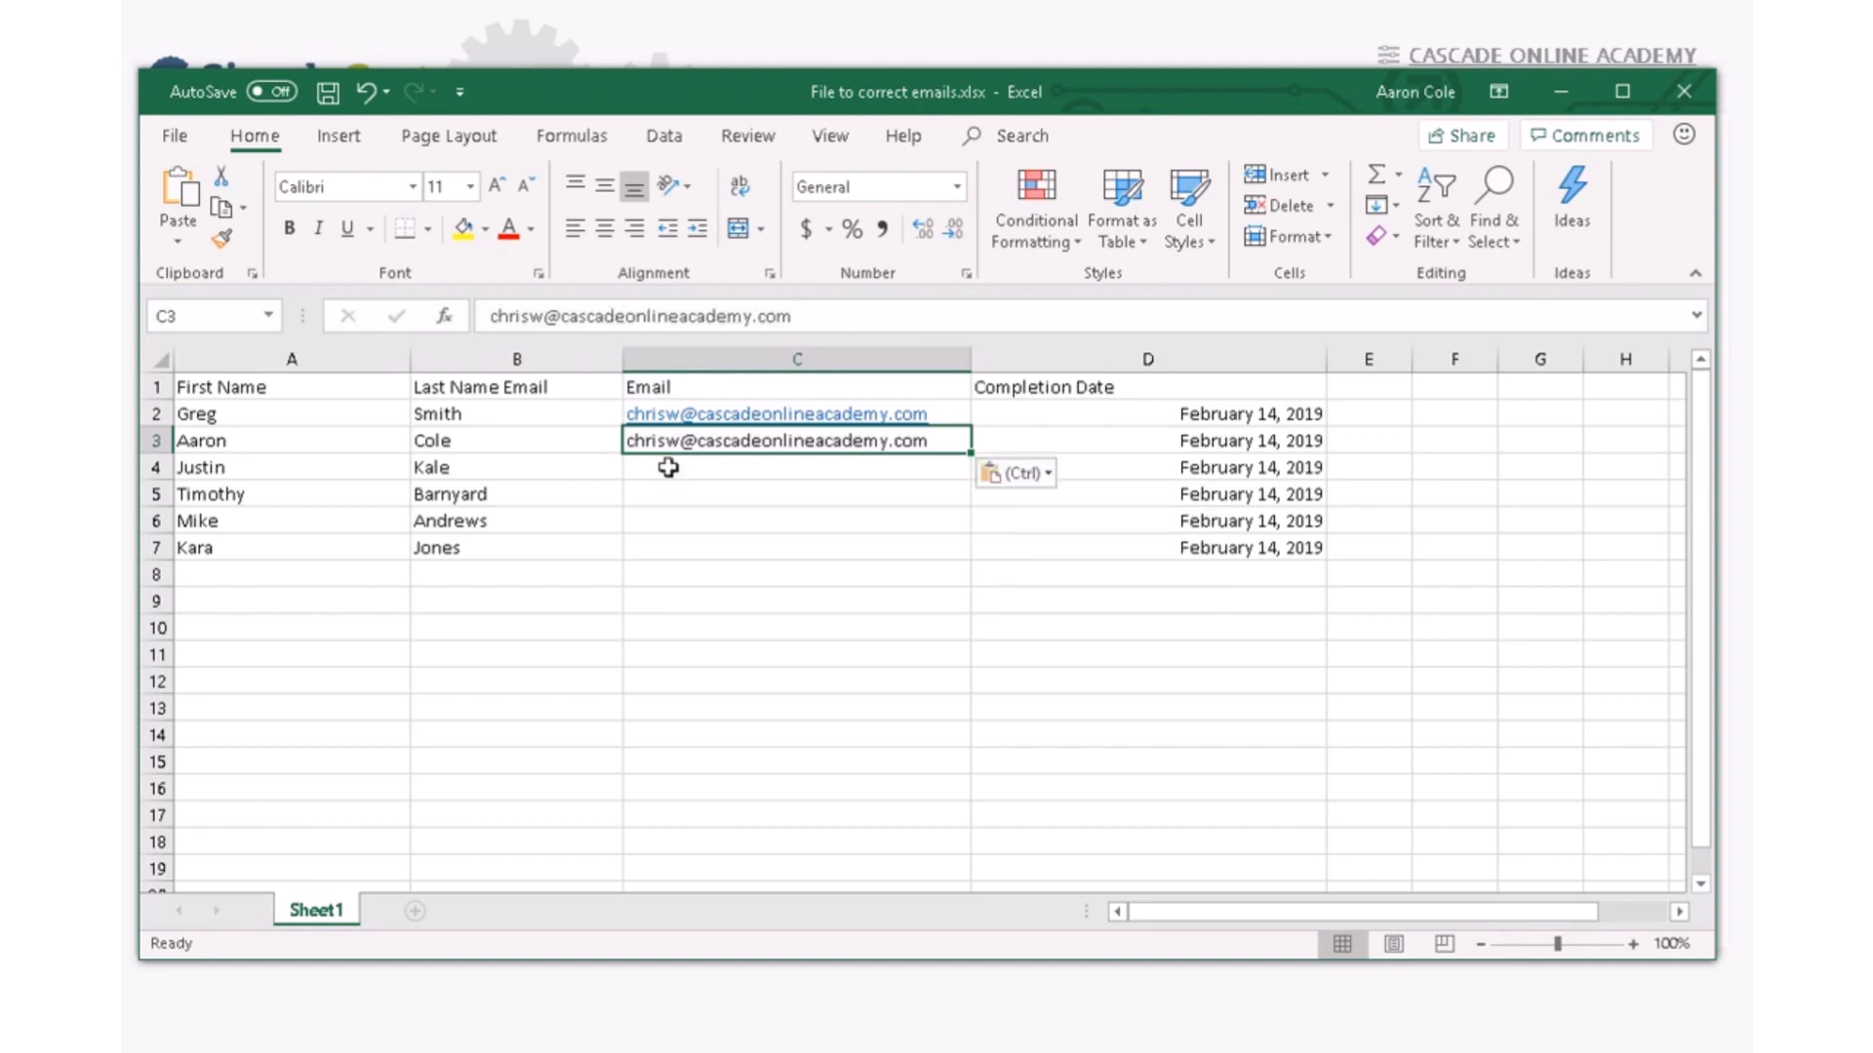
left_click(661, 468)
key("ctrl+v")
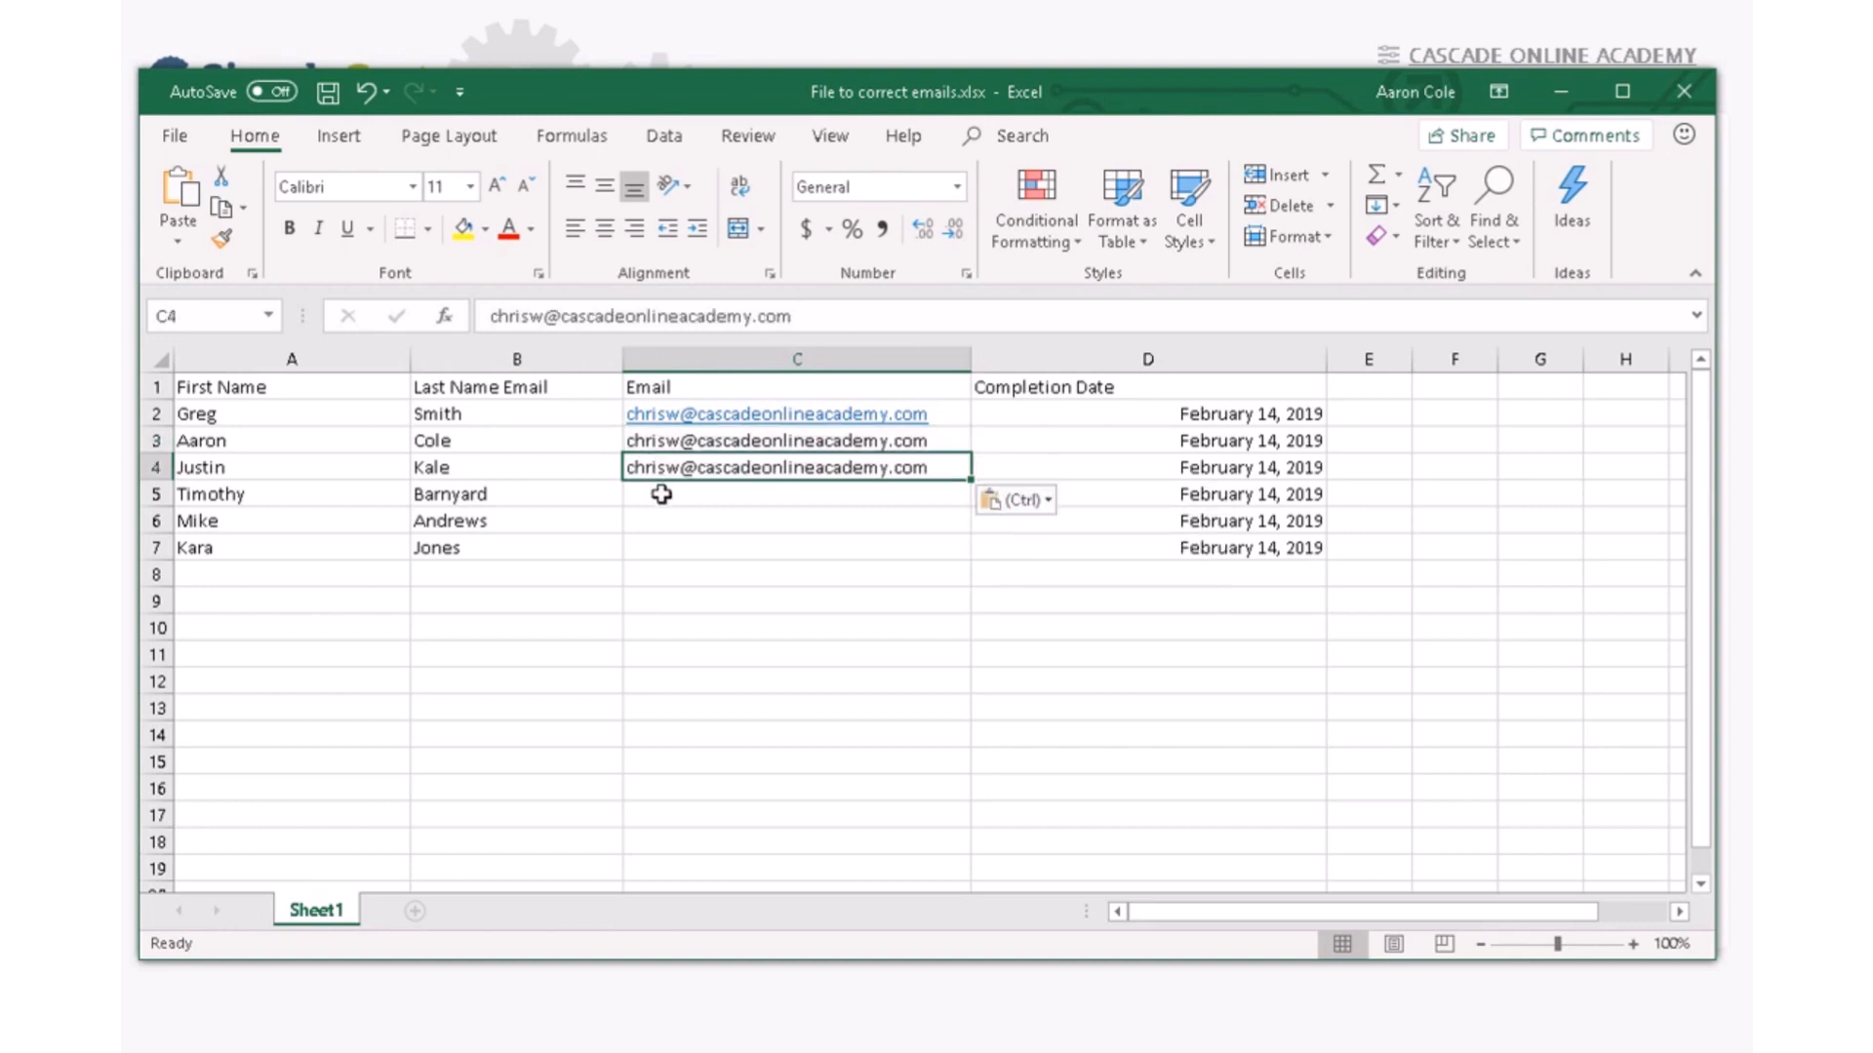
left_click(660, 494)
key("ctrl+v")
left_click(669, 520)
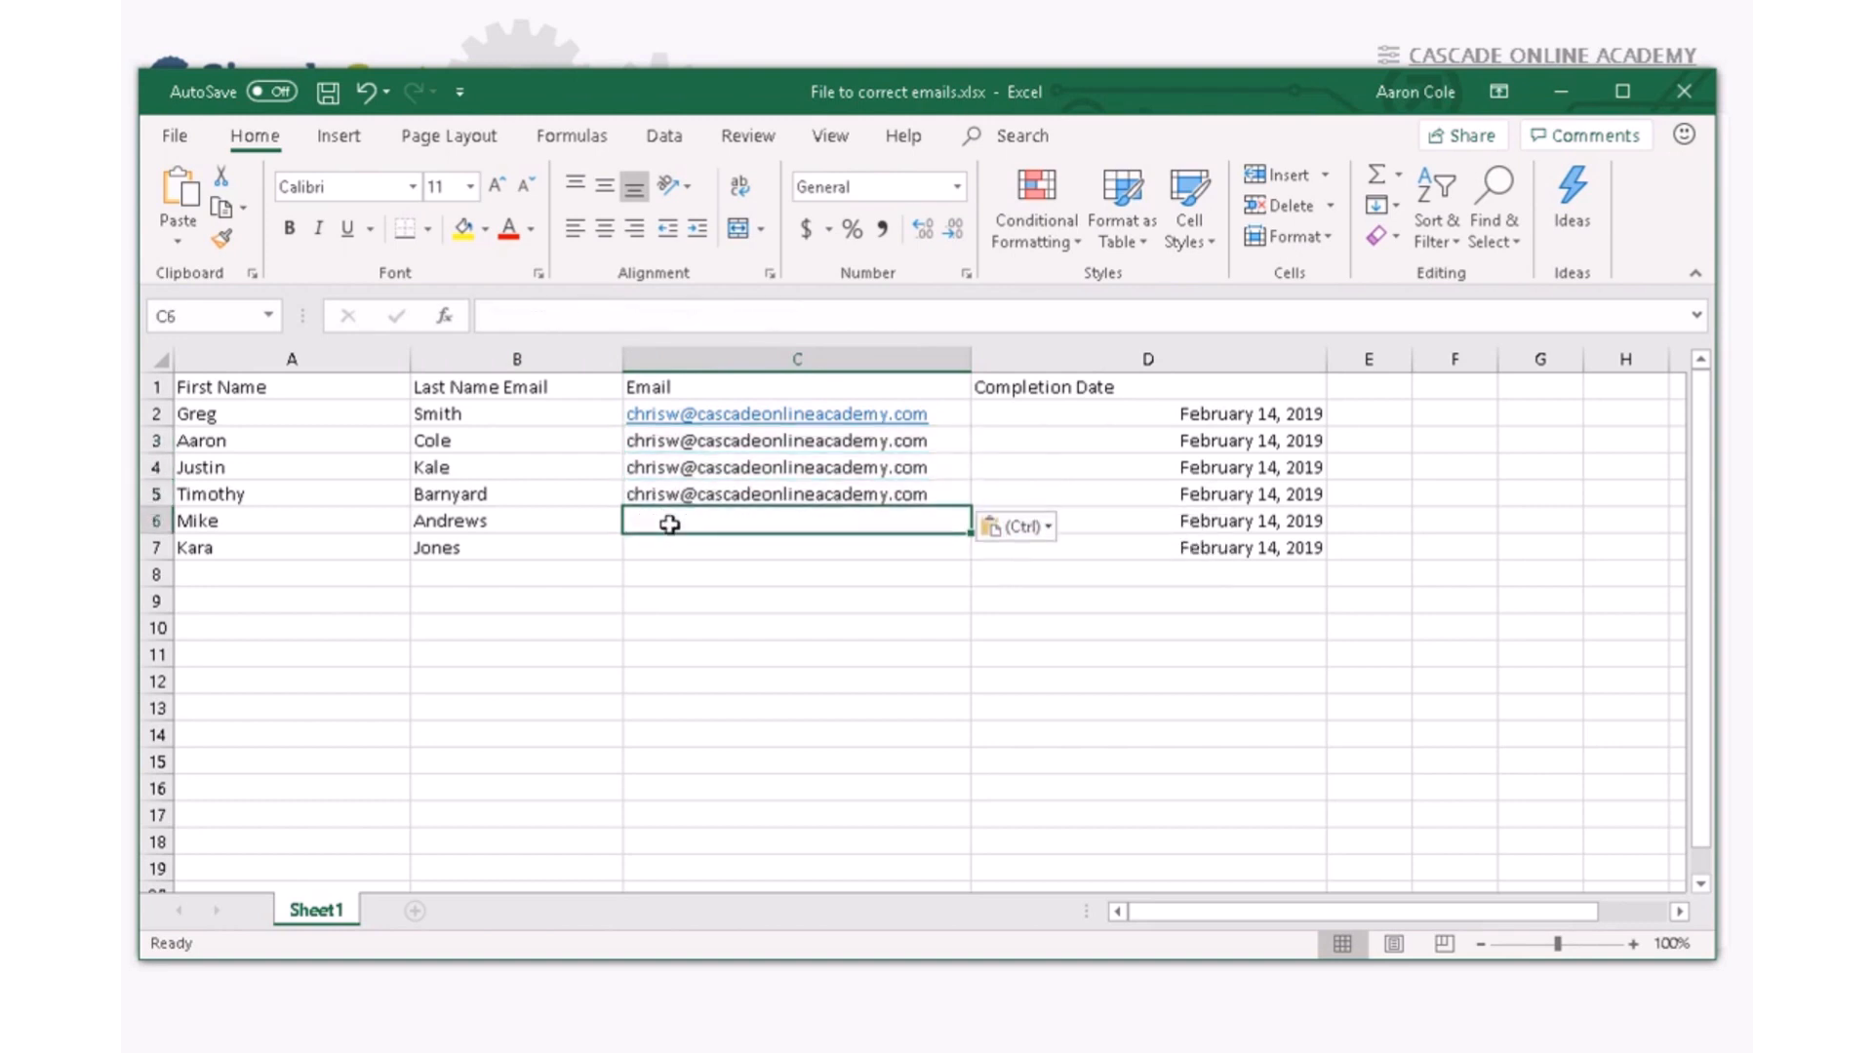
key("ctrl+v")
left_click(666, 548)
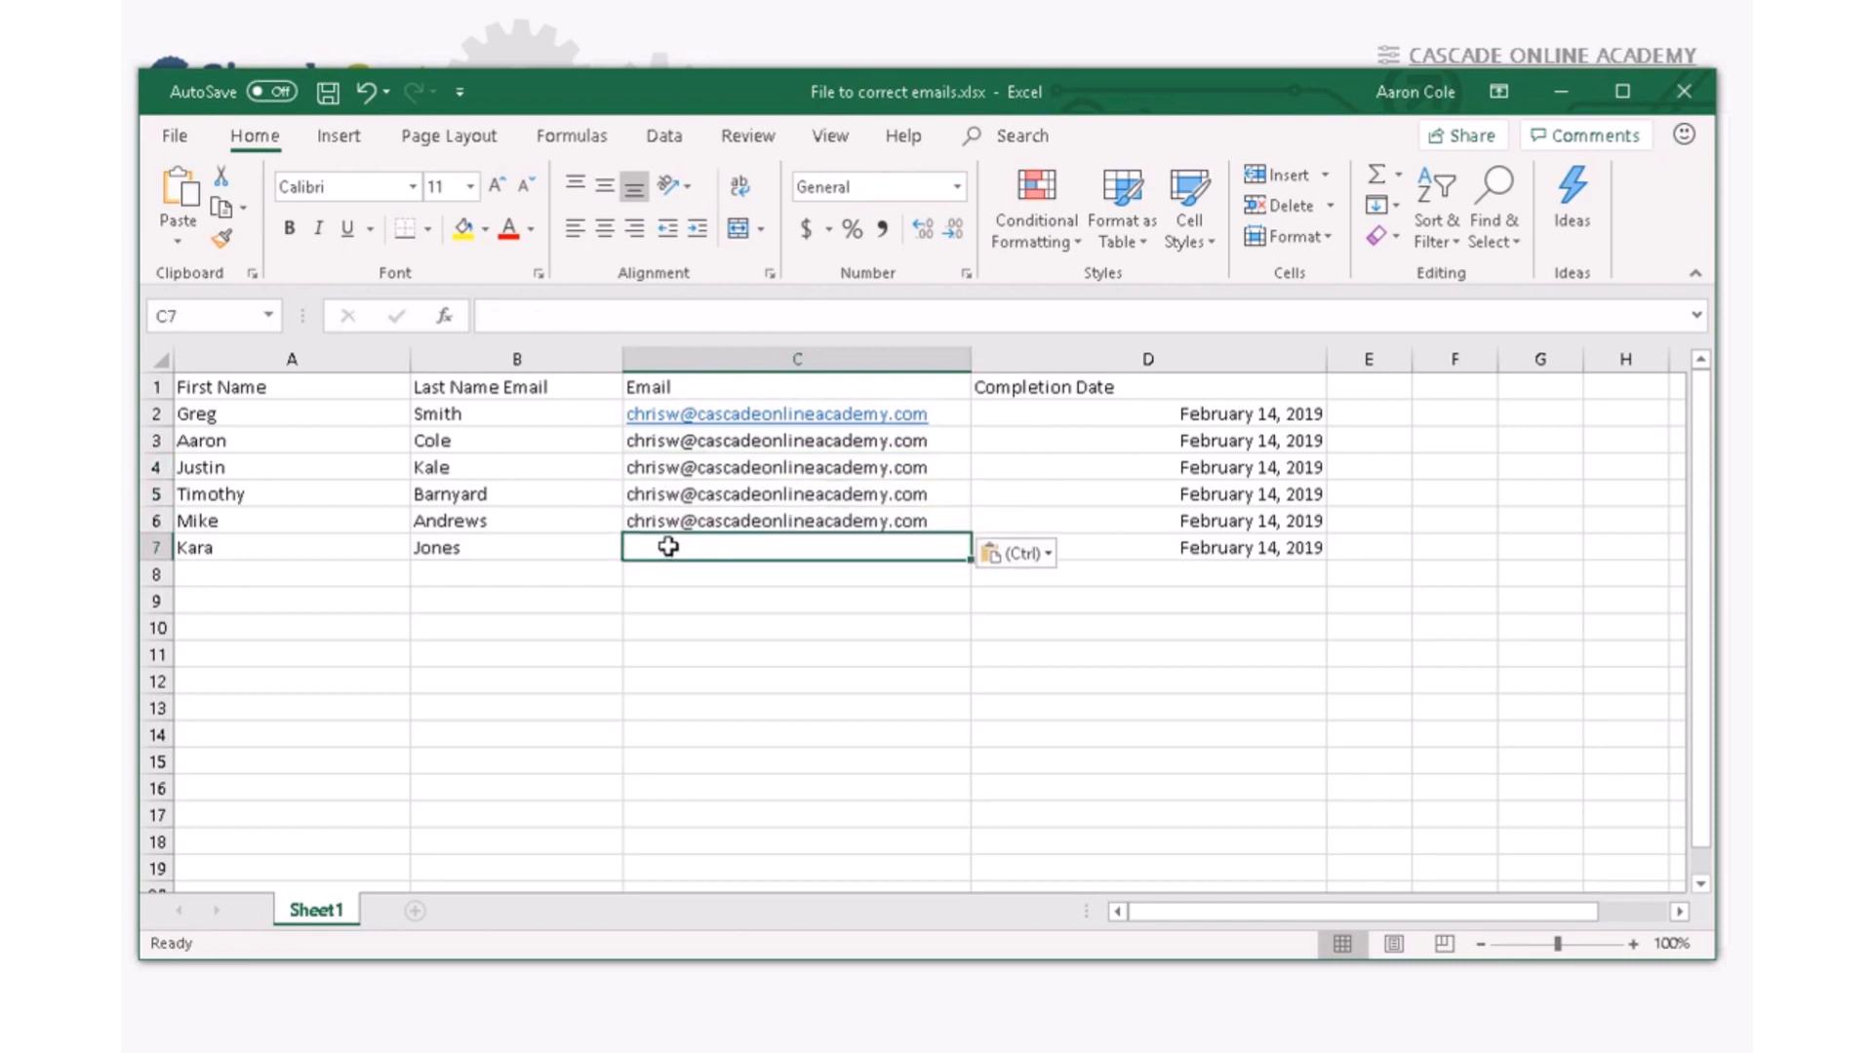
key("ctrl+v")
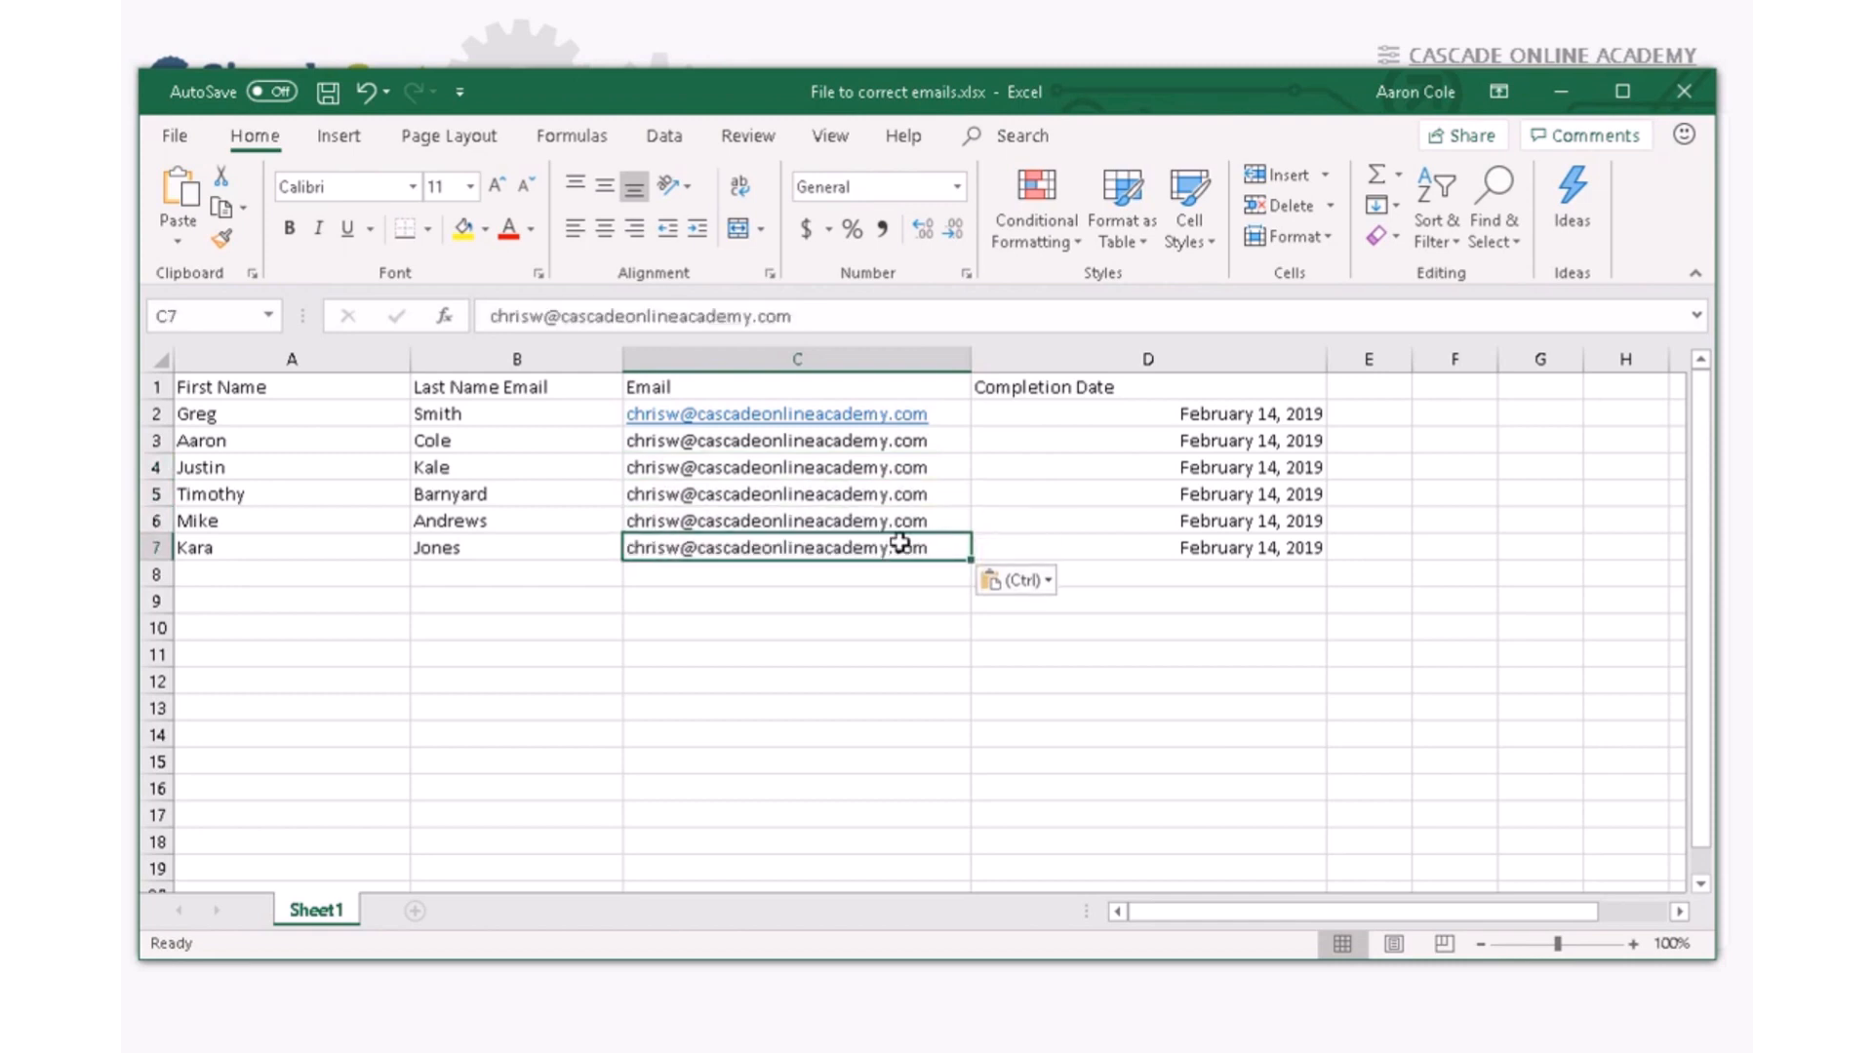
left_click(1561, 91)
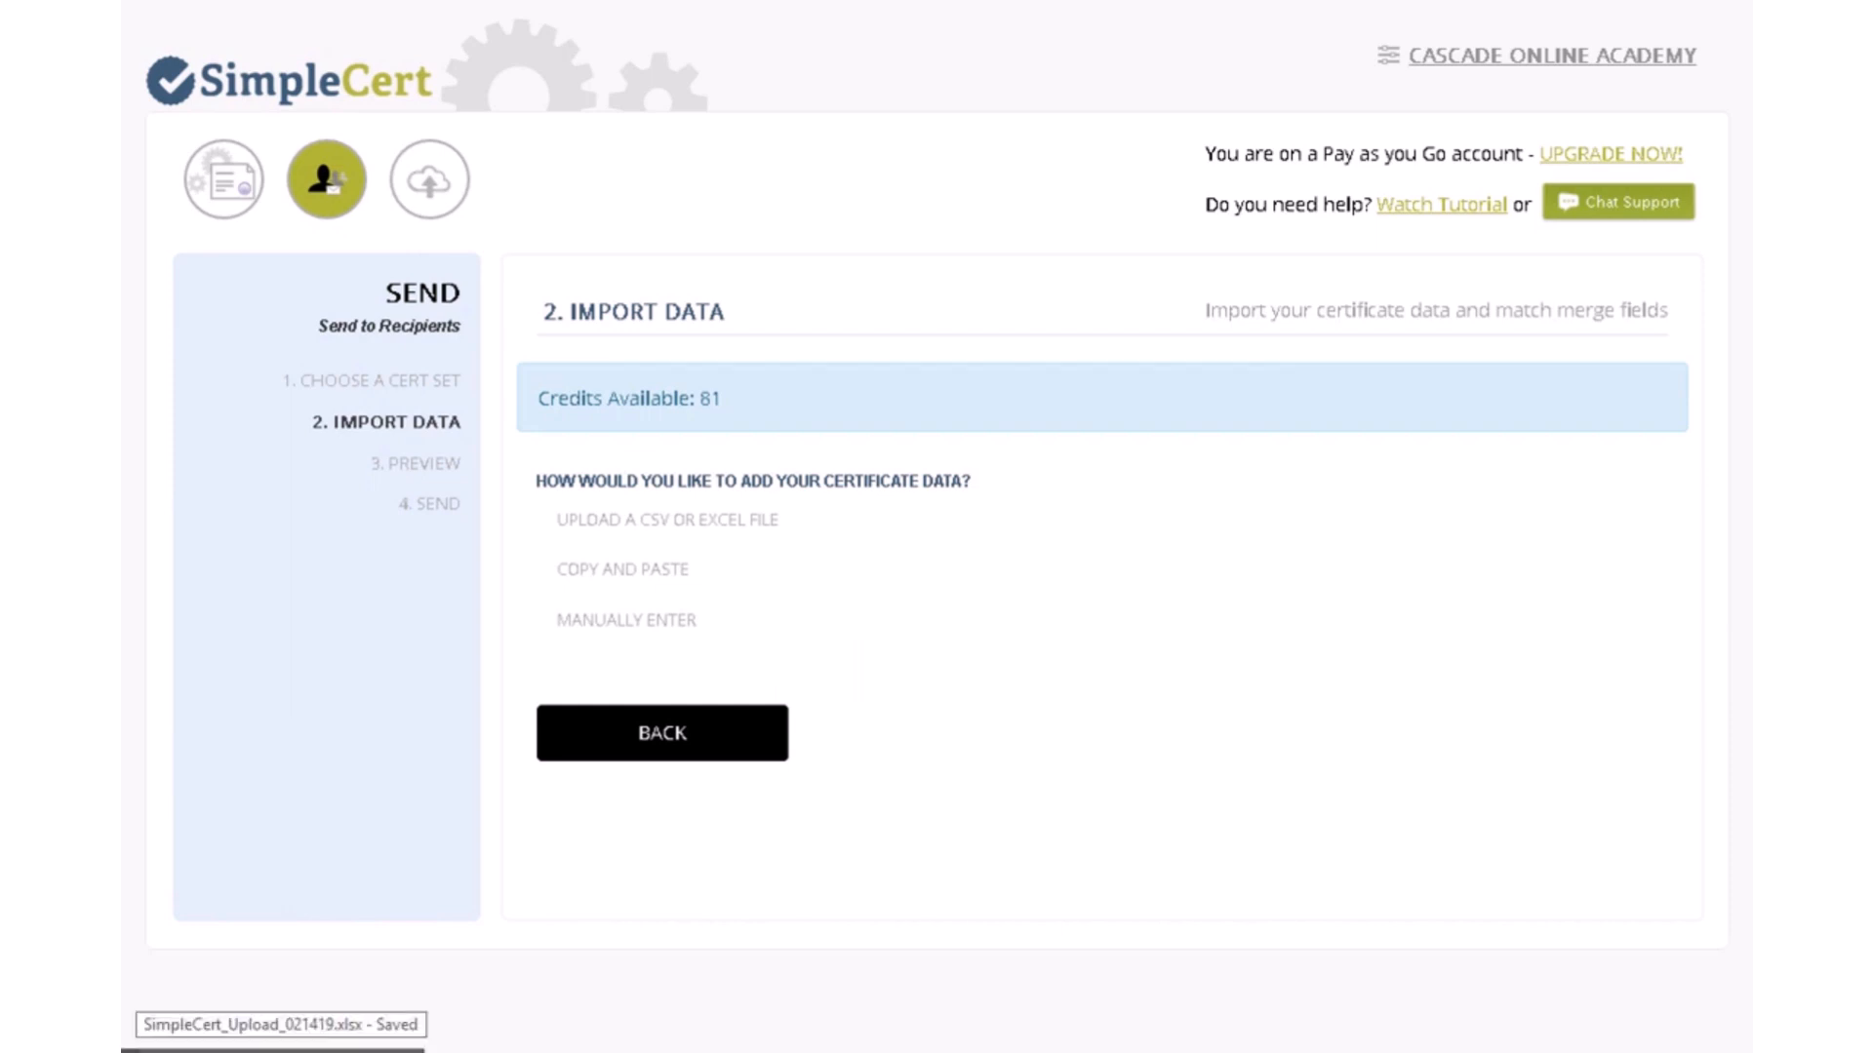
- Restore the SimpleCert_Upload_021419.xlsx workbook from the taskbar
left_click(280, 1050)
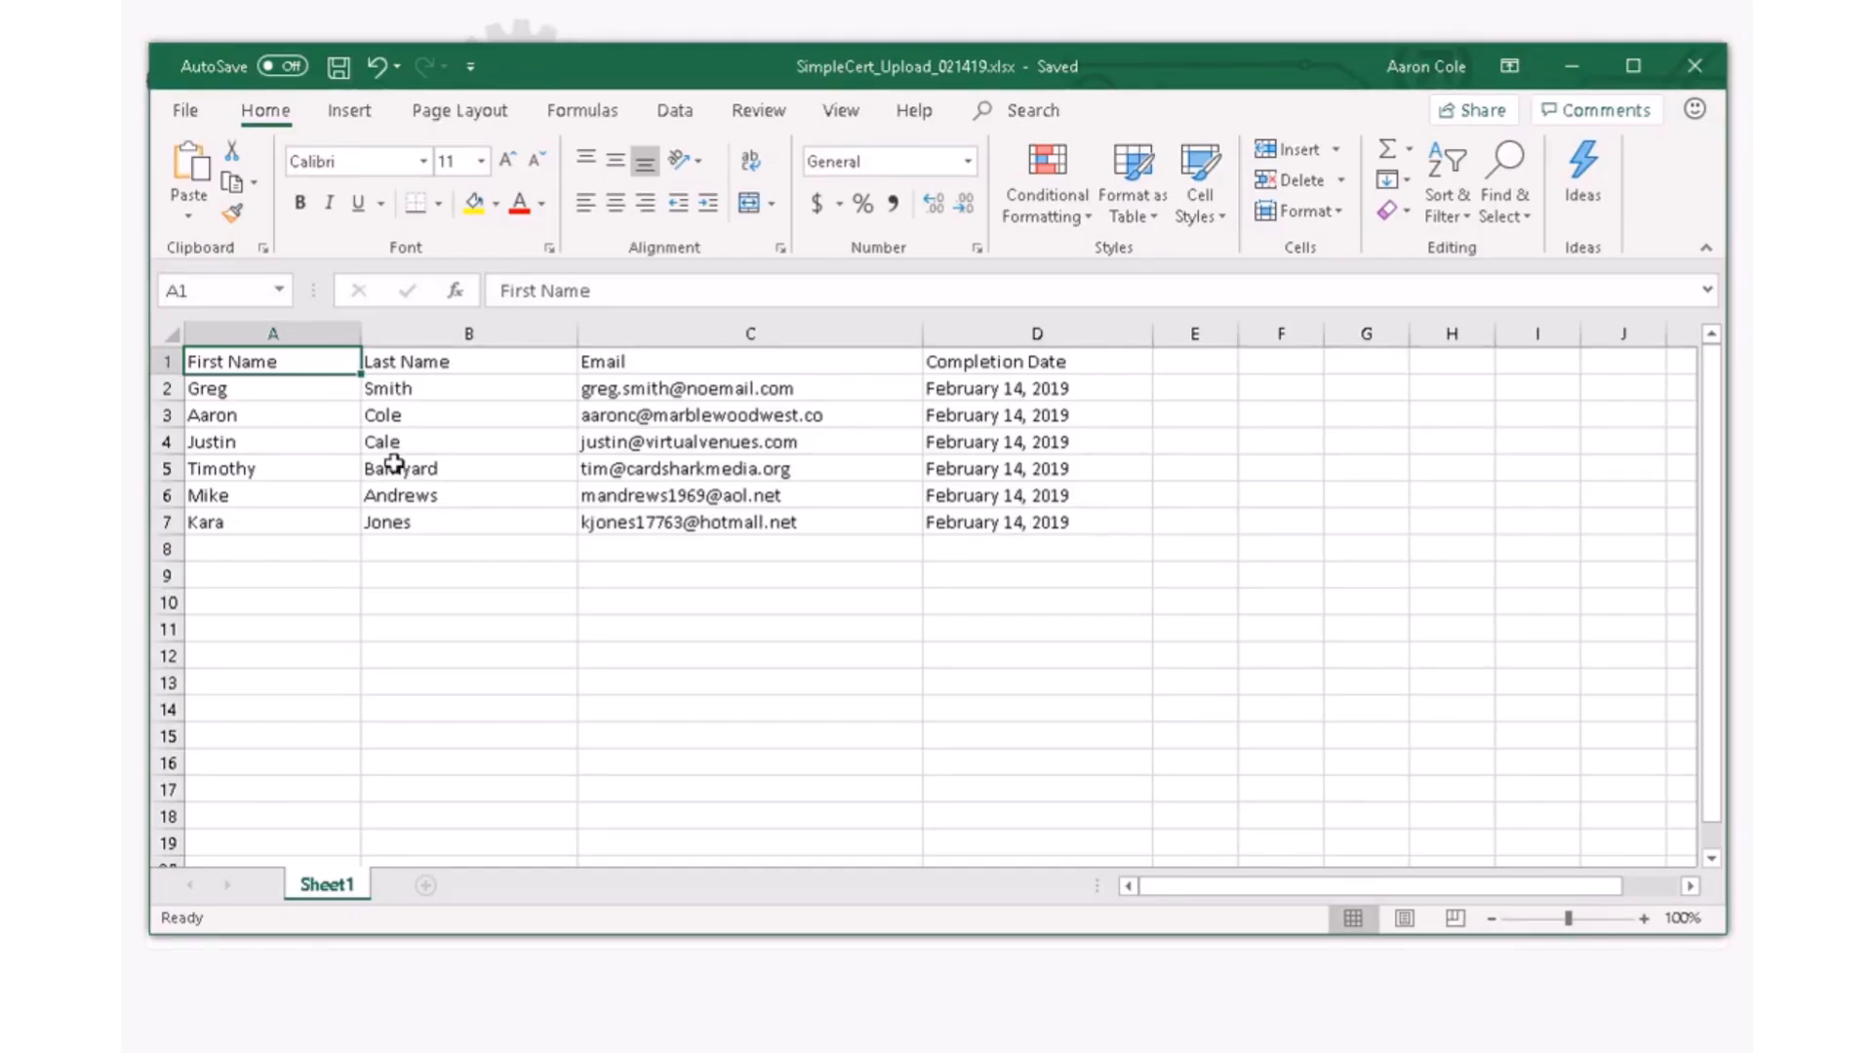
- Select the four column headings in A1:D1, then minimize the workbook
left_click_drag(208, 360, 1000, 368)
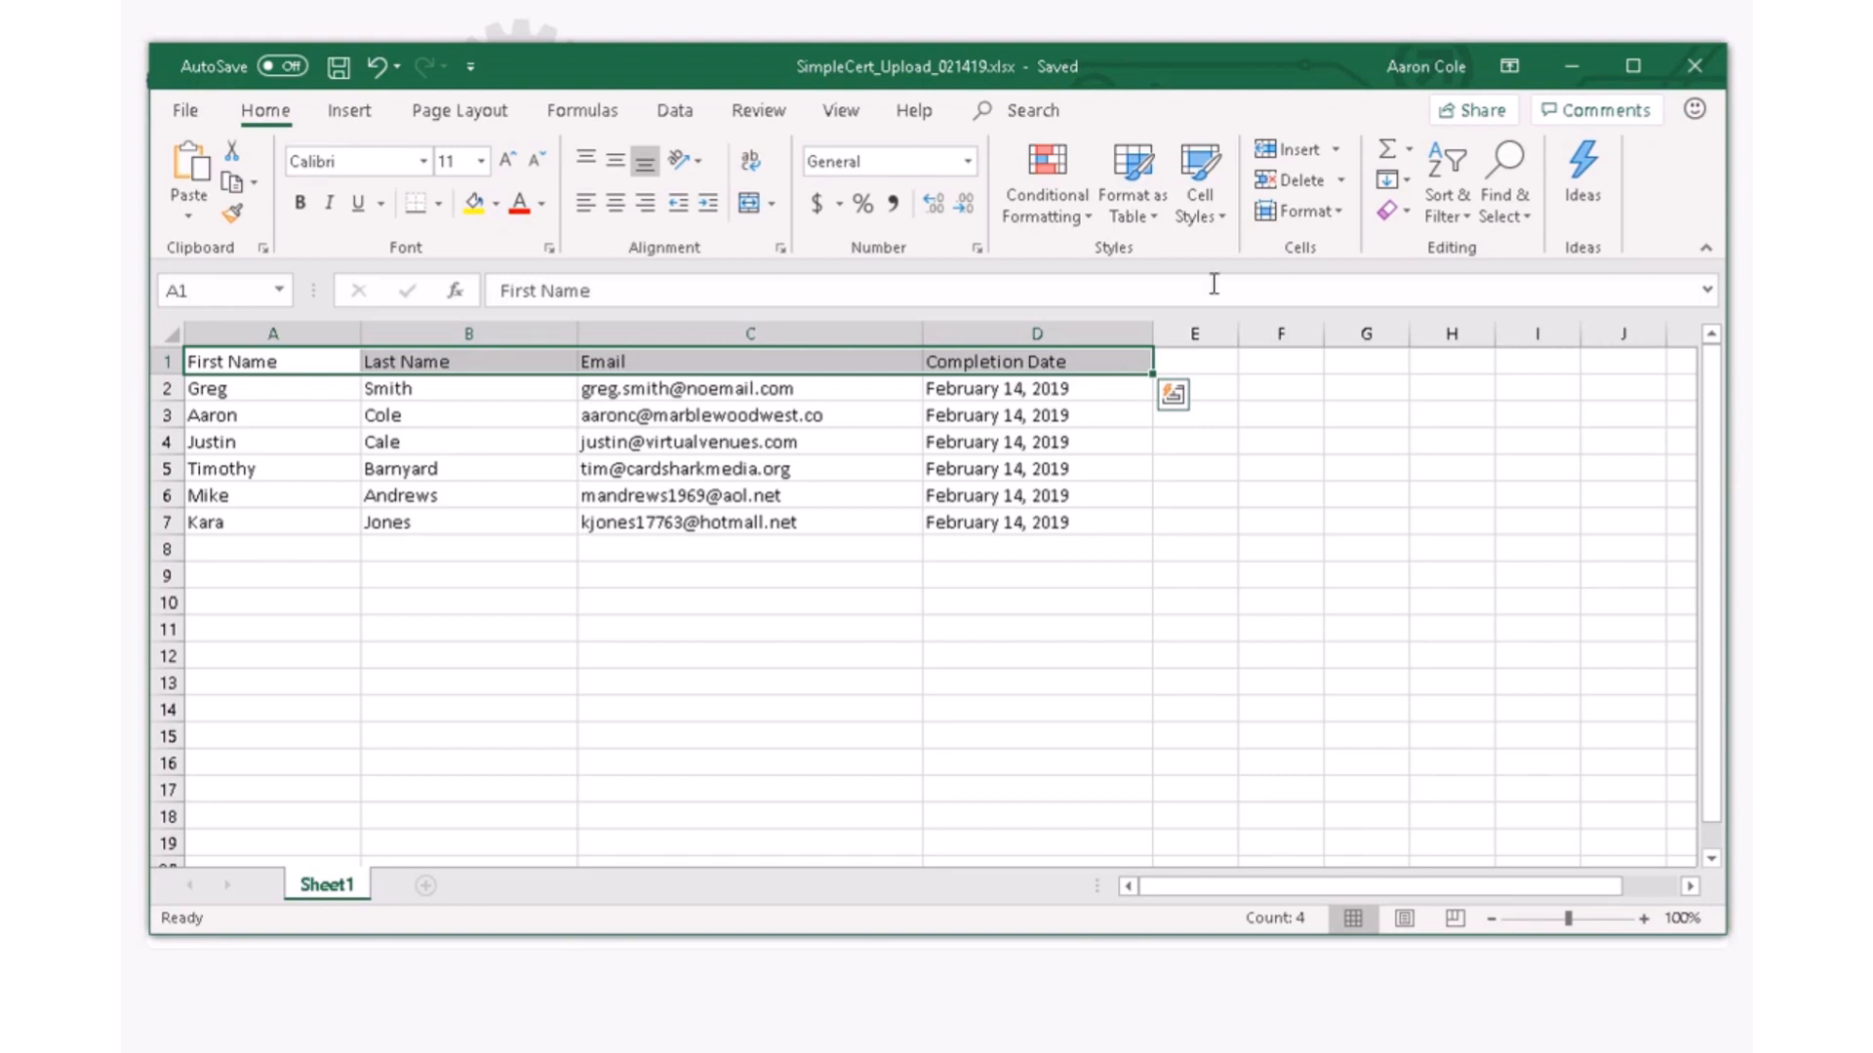
left_click(1570, 70)
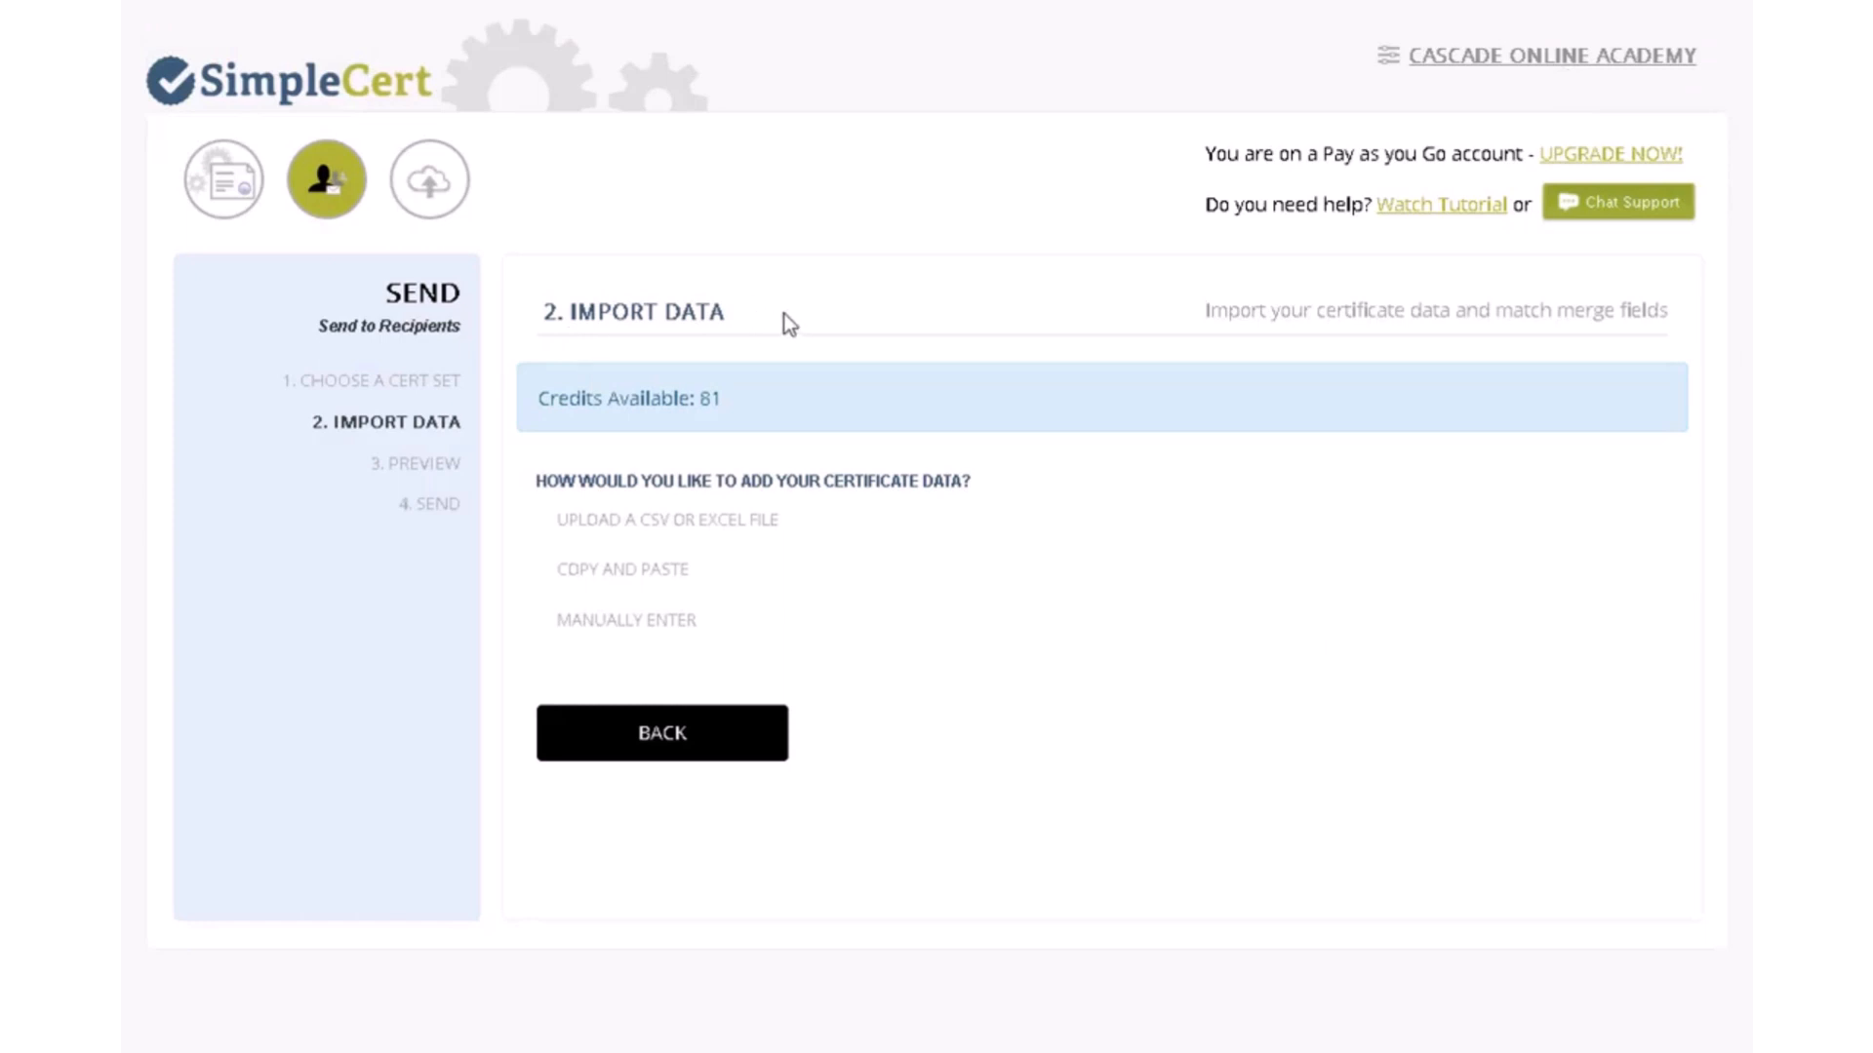
- Upload SimpleCert_Upload_021419.xlsx as the recipient data file
left_click(725, 532)
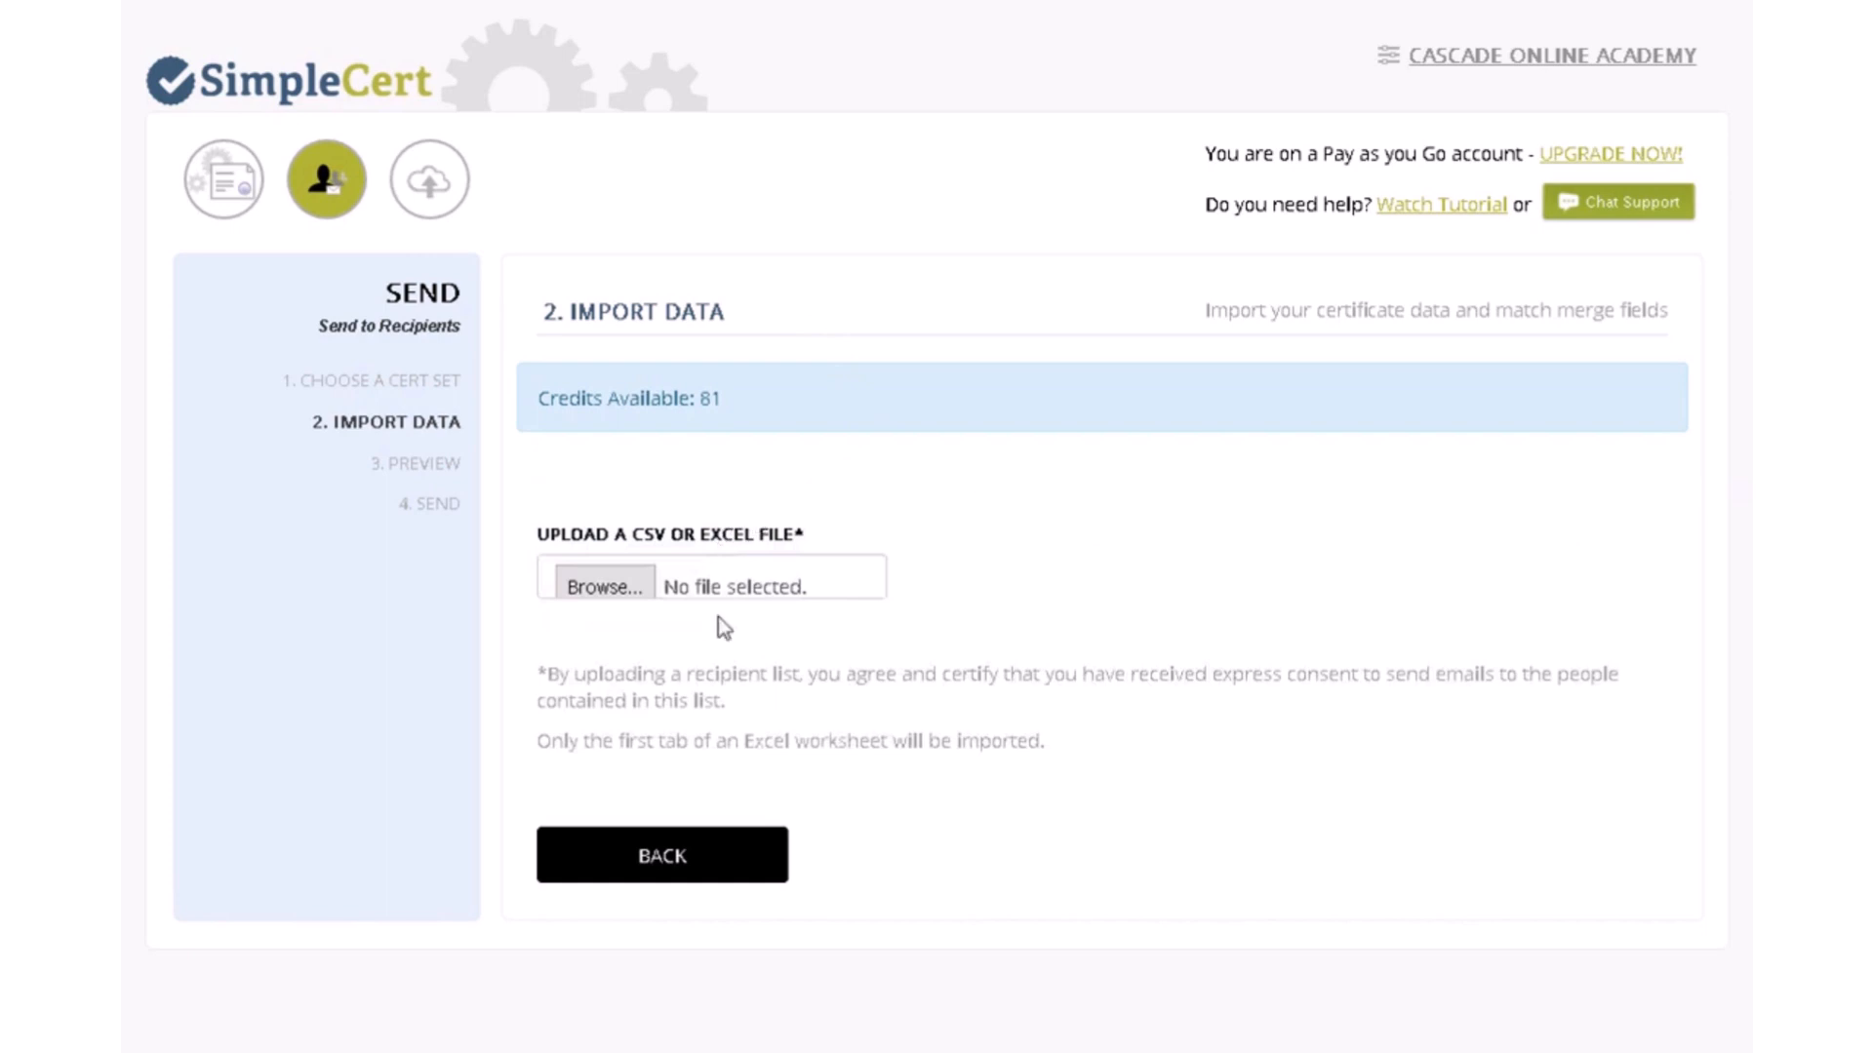
left_click(604, 586)
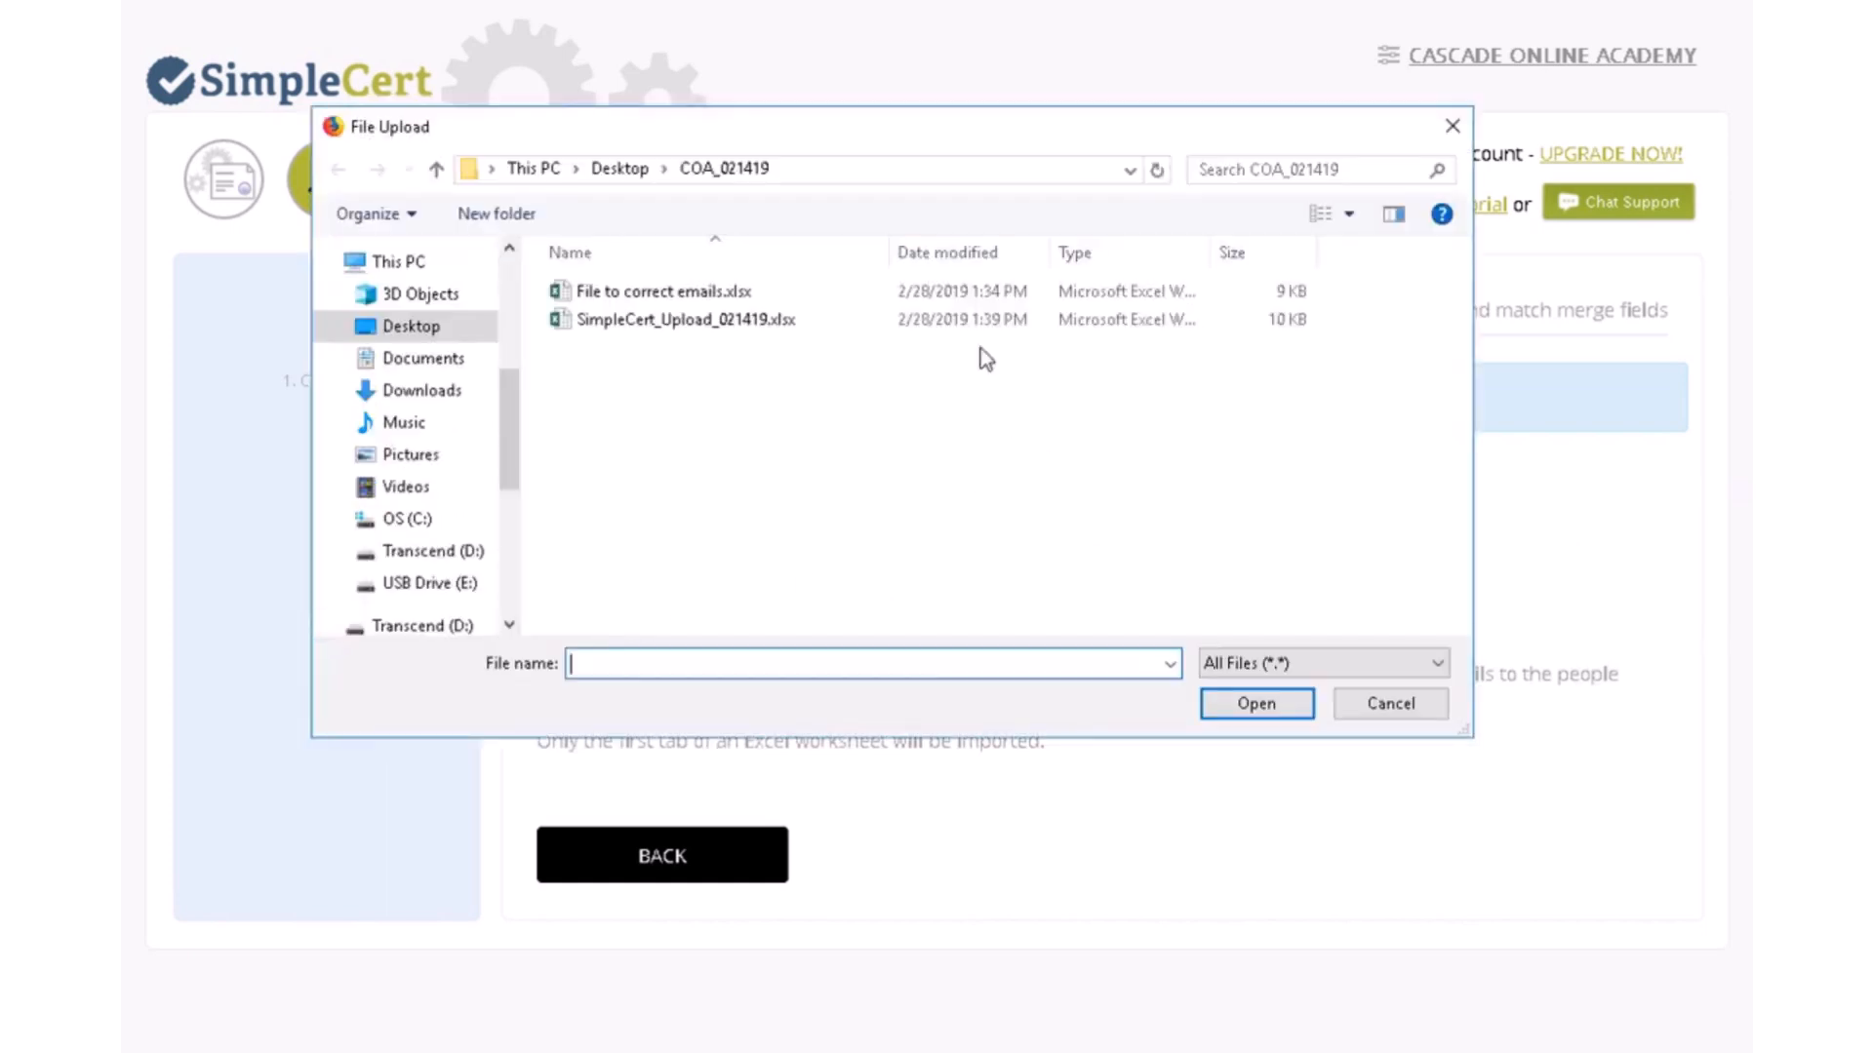
double_click(629, 320)
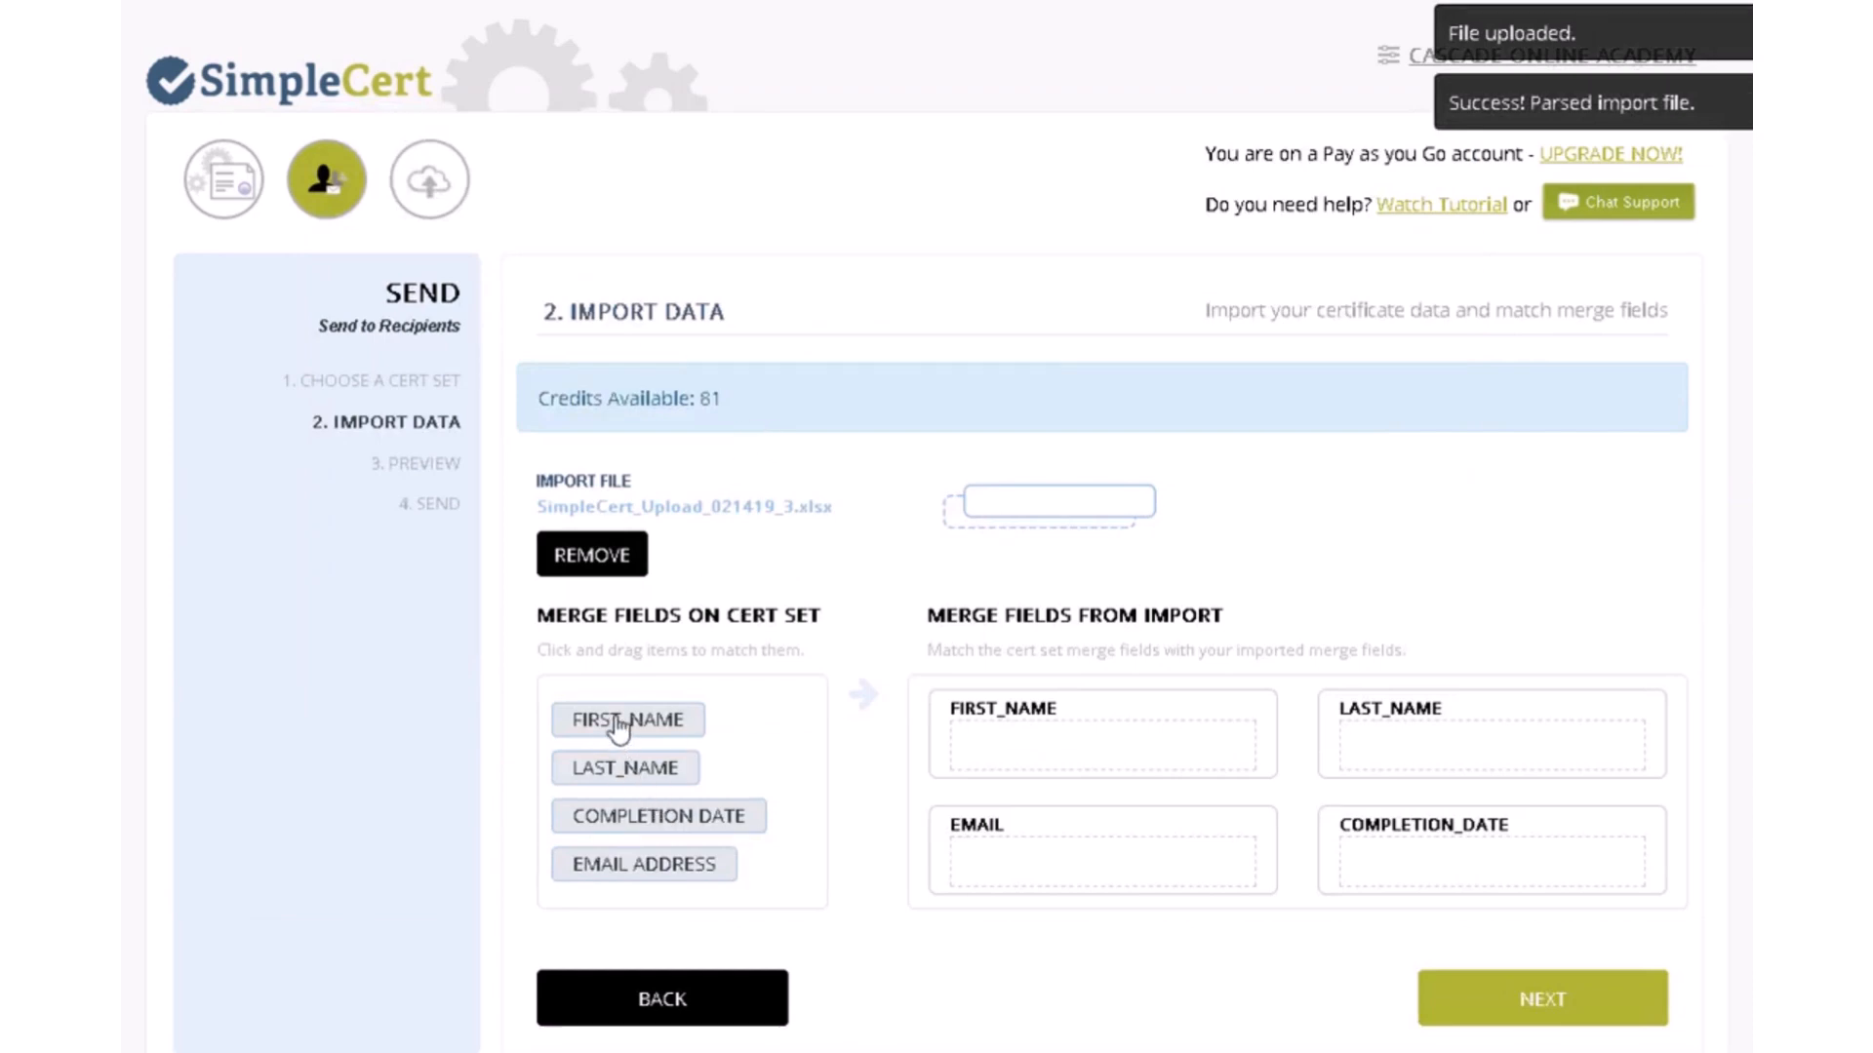
- Match FIRST_NAME, LAST_NAME, COMPLETION DATE and EMAIL ADDRESS to their imported columns
left_click_drag(618, 727, 1036, 756)
left_click_drag(673, 727, 1451, 756)
left_click_drag(694, 739, 1458, 873)
left_click_drag(627, 743, 1037, 869)
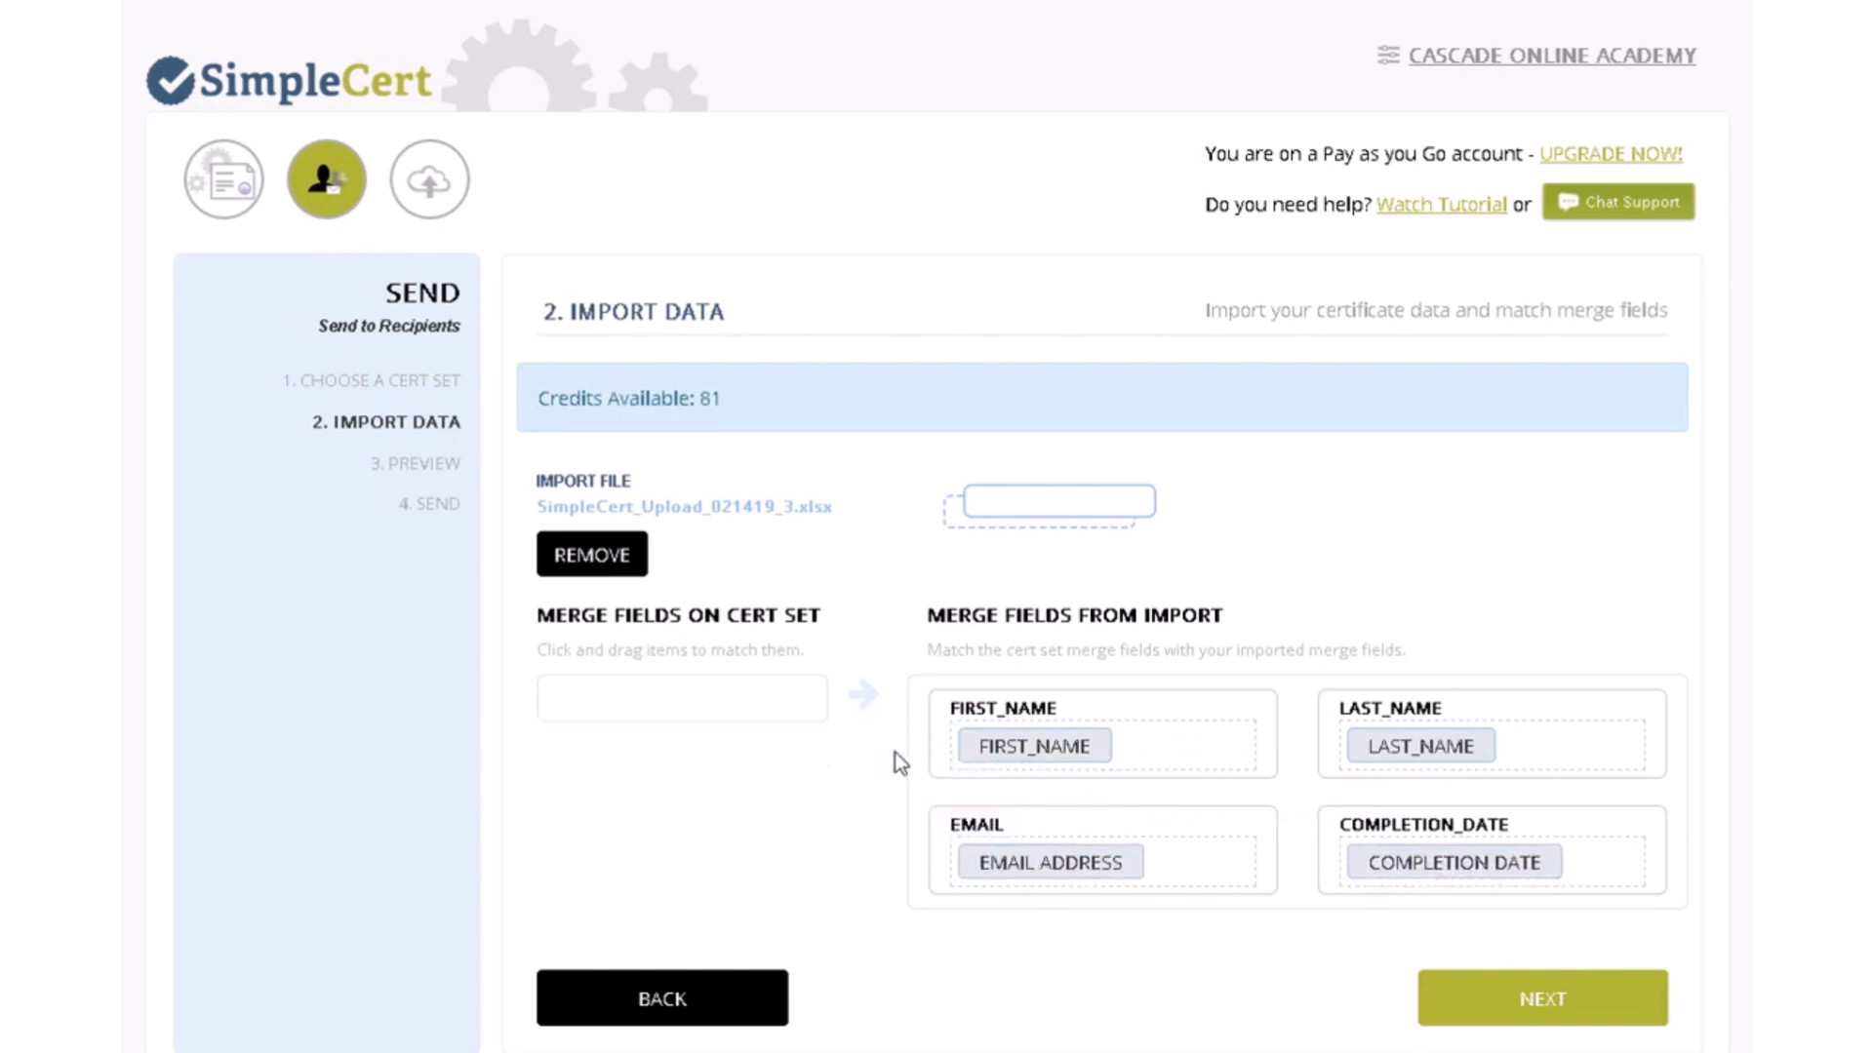
- Preview the certificates, exit without saving, and restart with the COA COMPLETION 011719 cert set
left_click(1514, 1004)
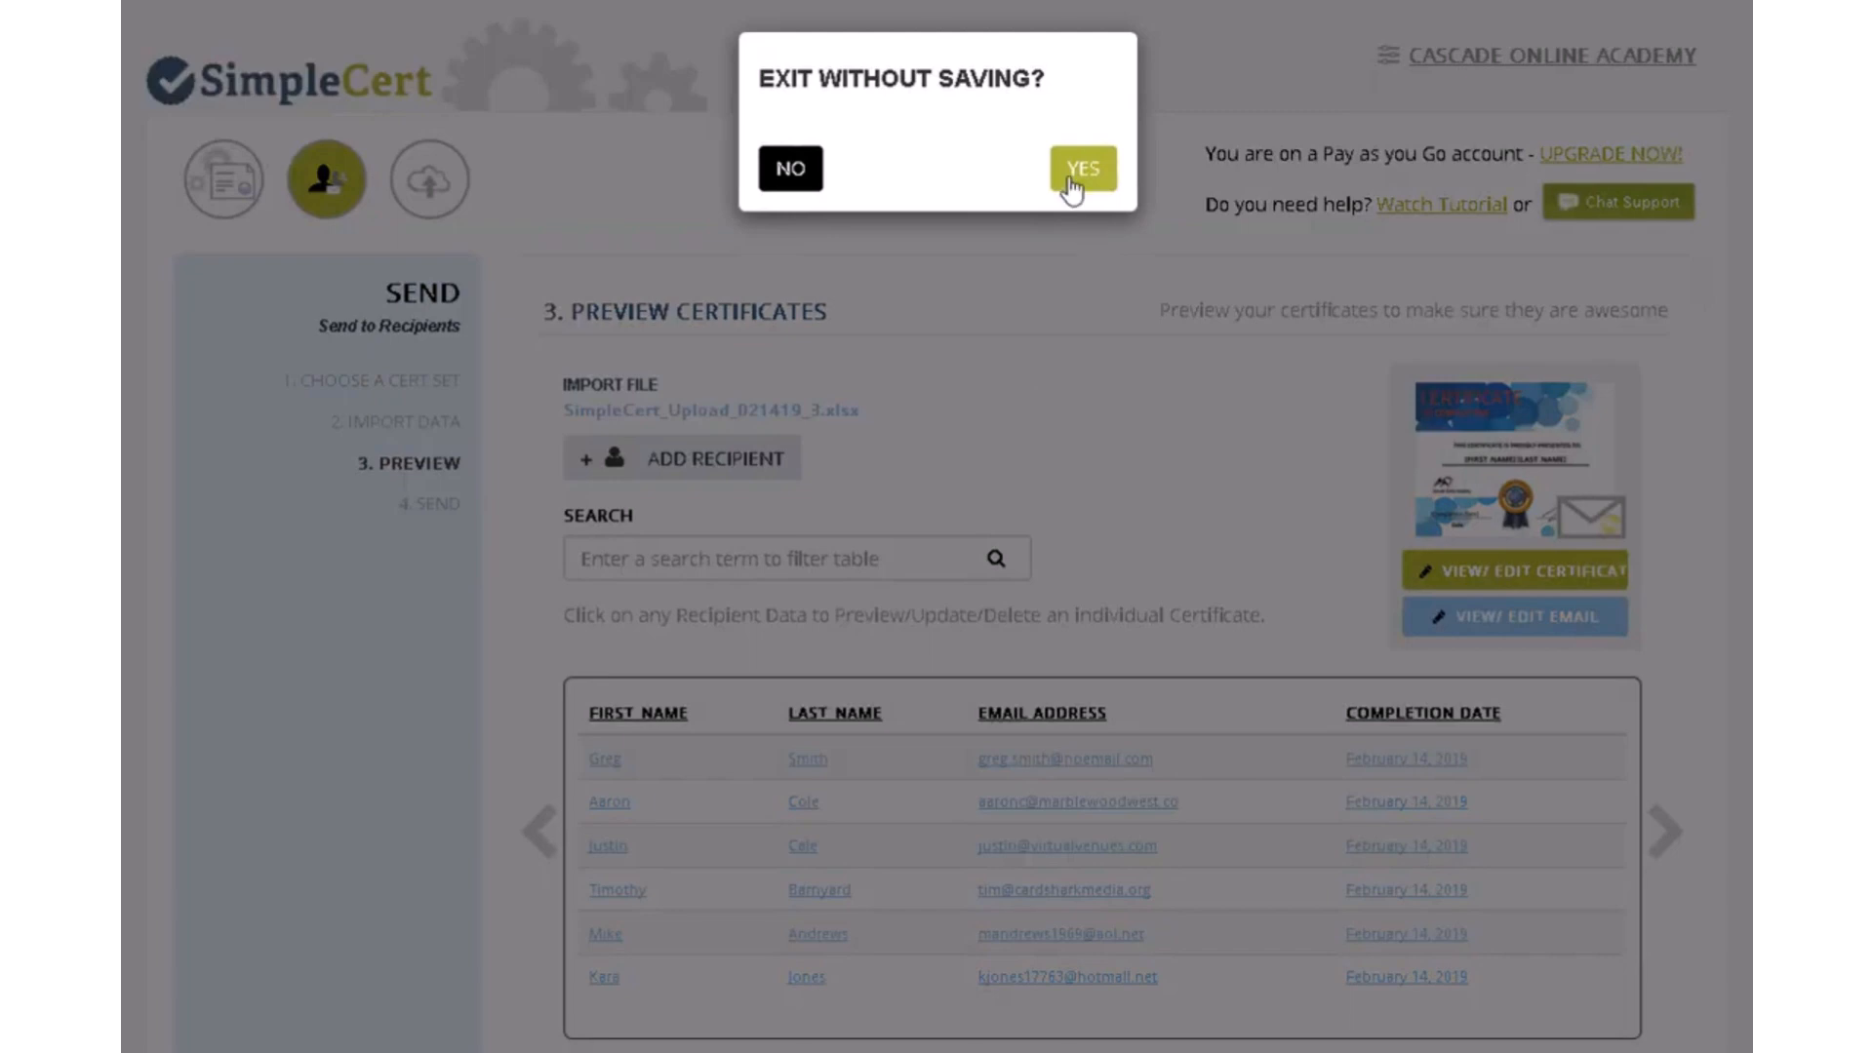
left_click(1071, 176)
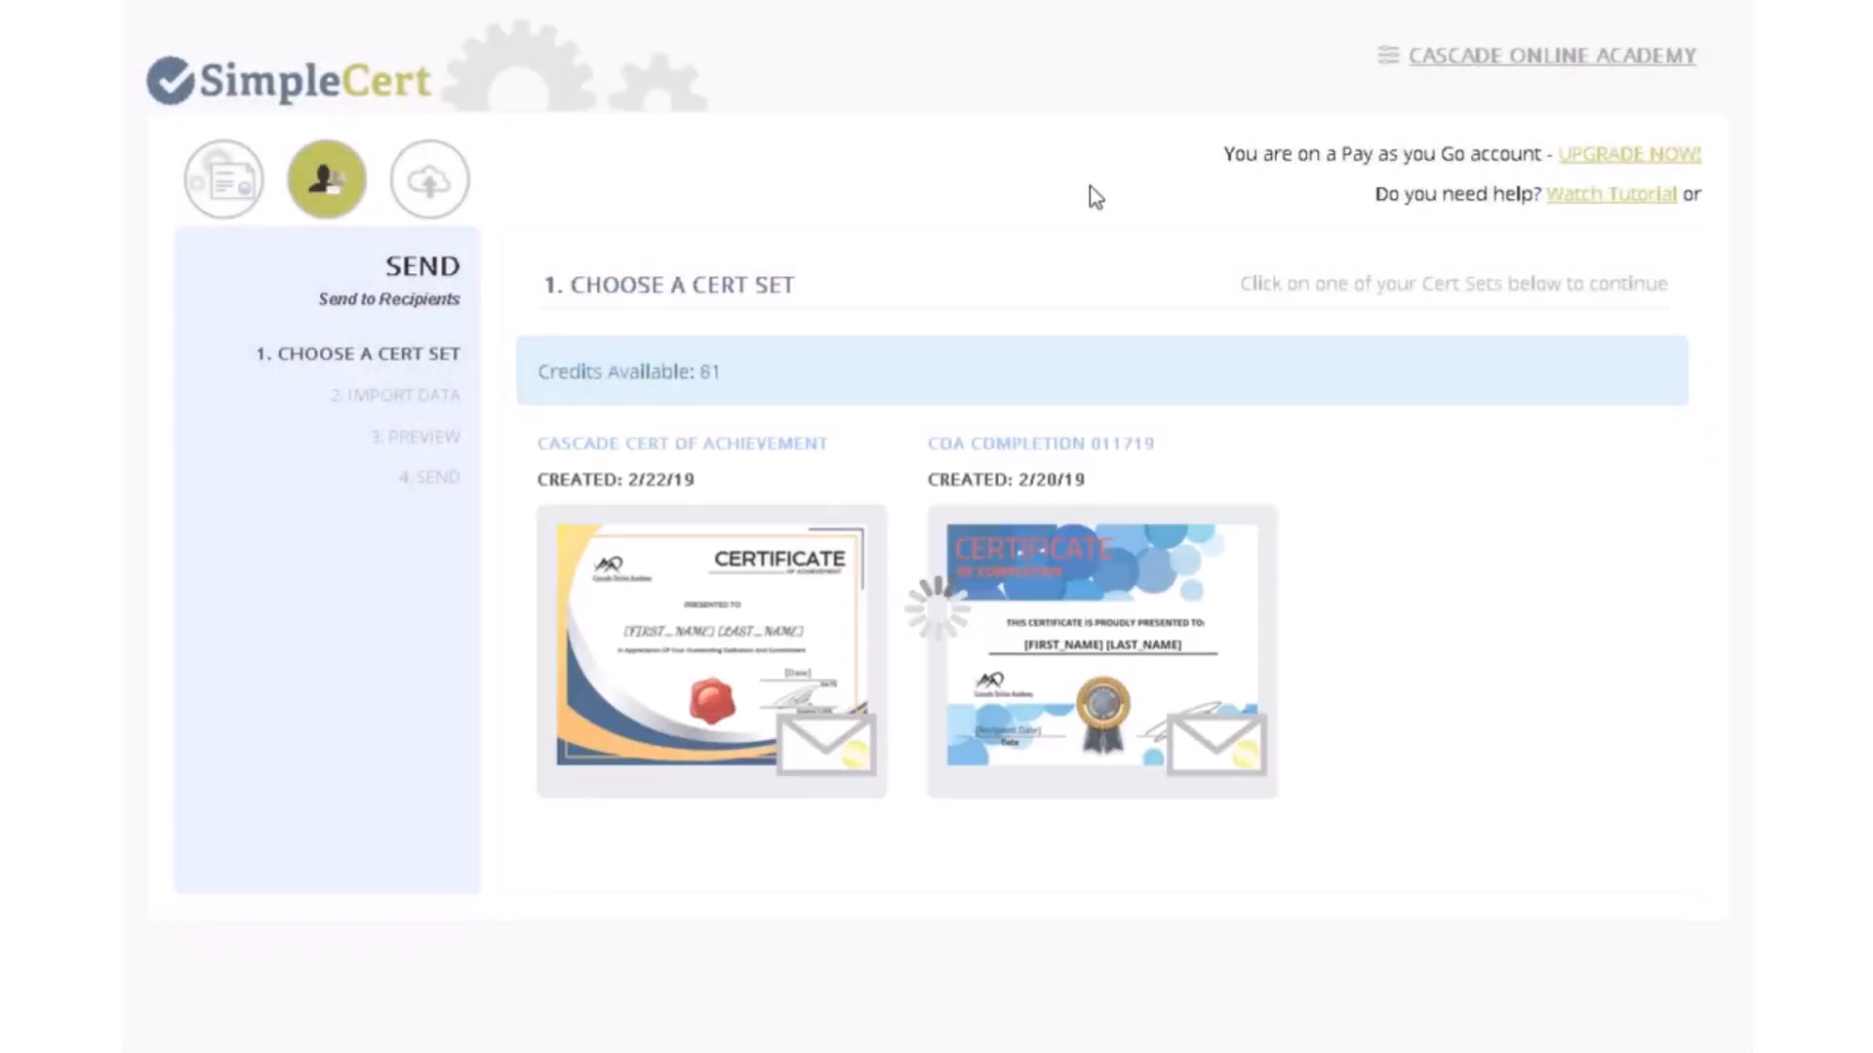
mouse_move(978, 693)
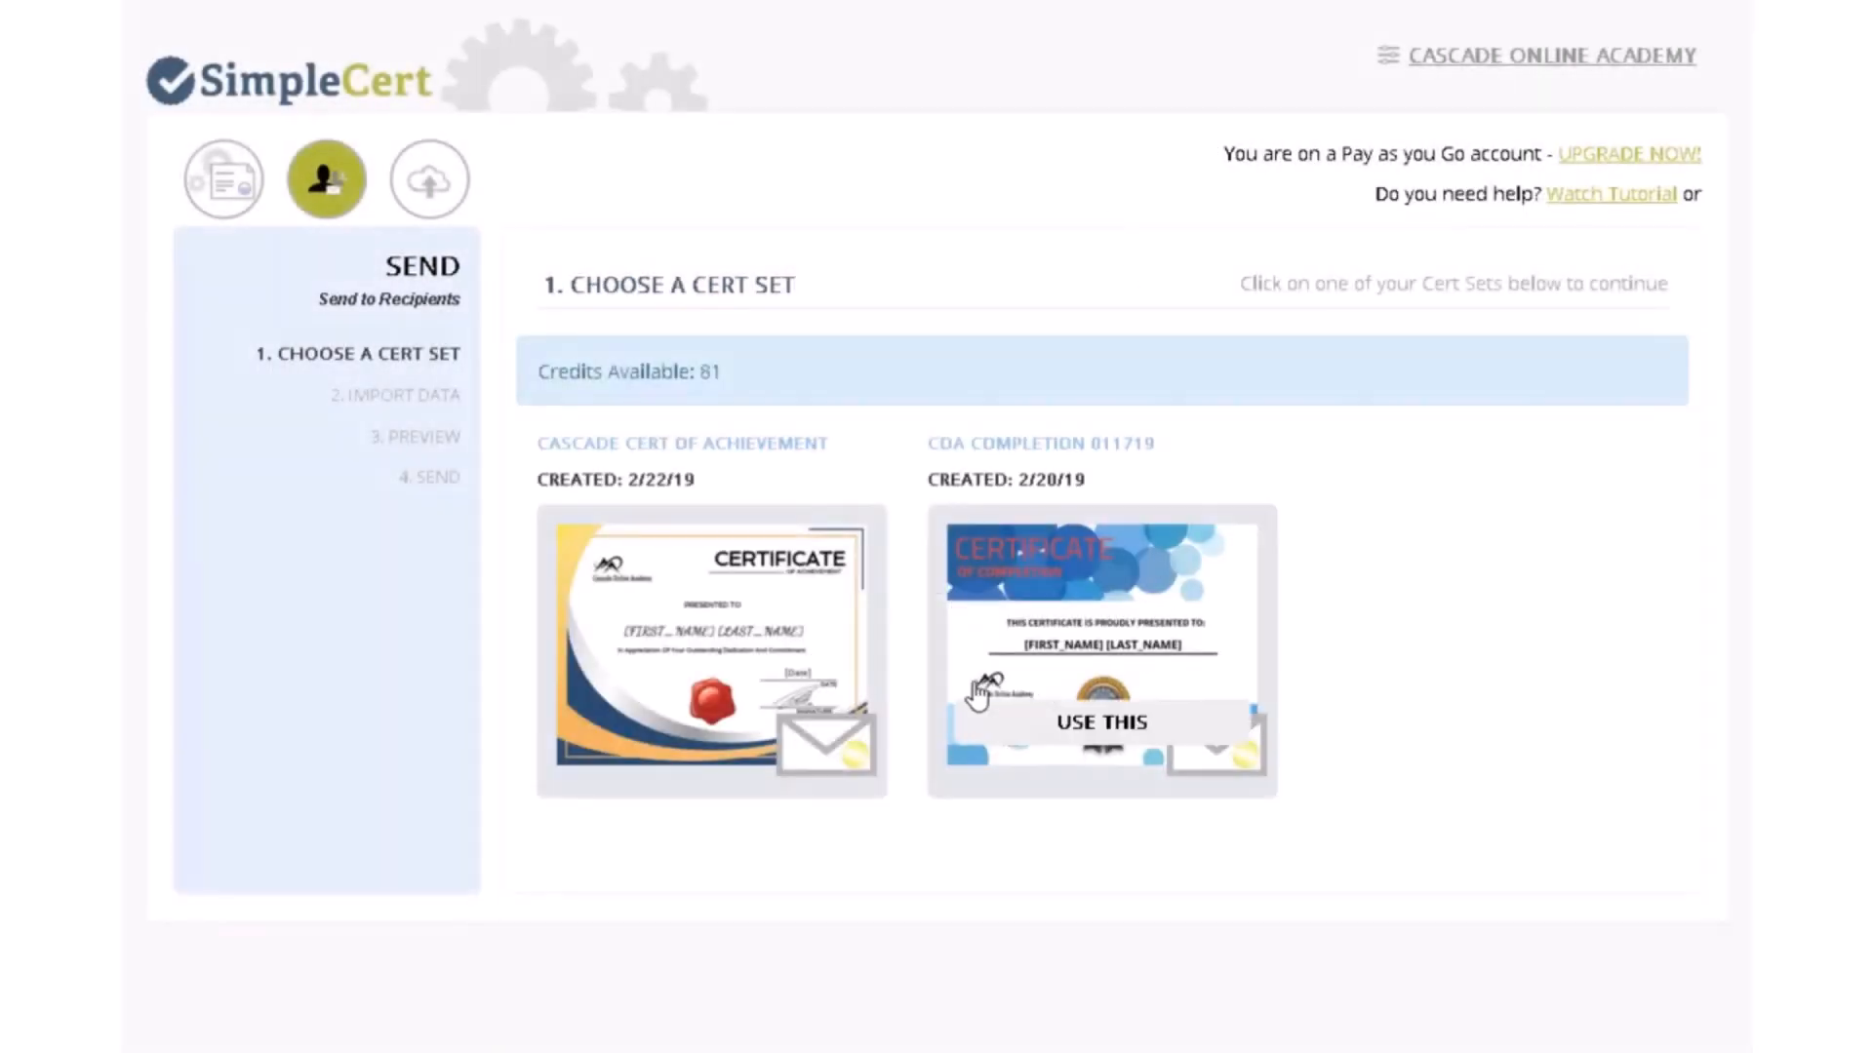
left_click(1112, 738)
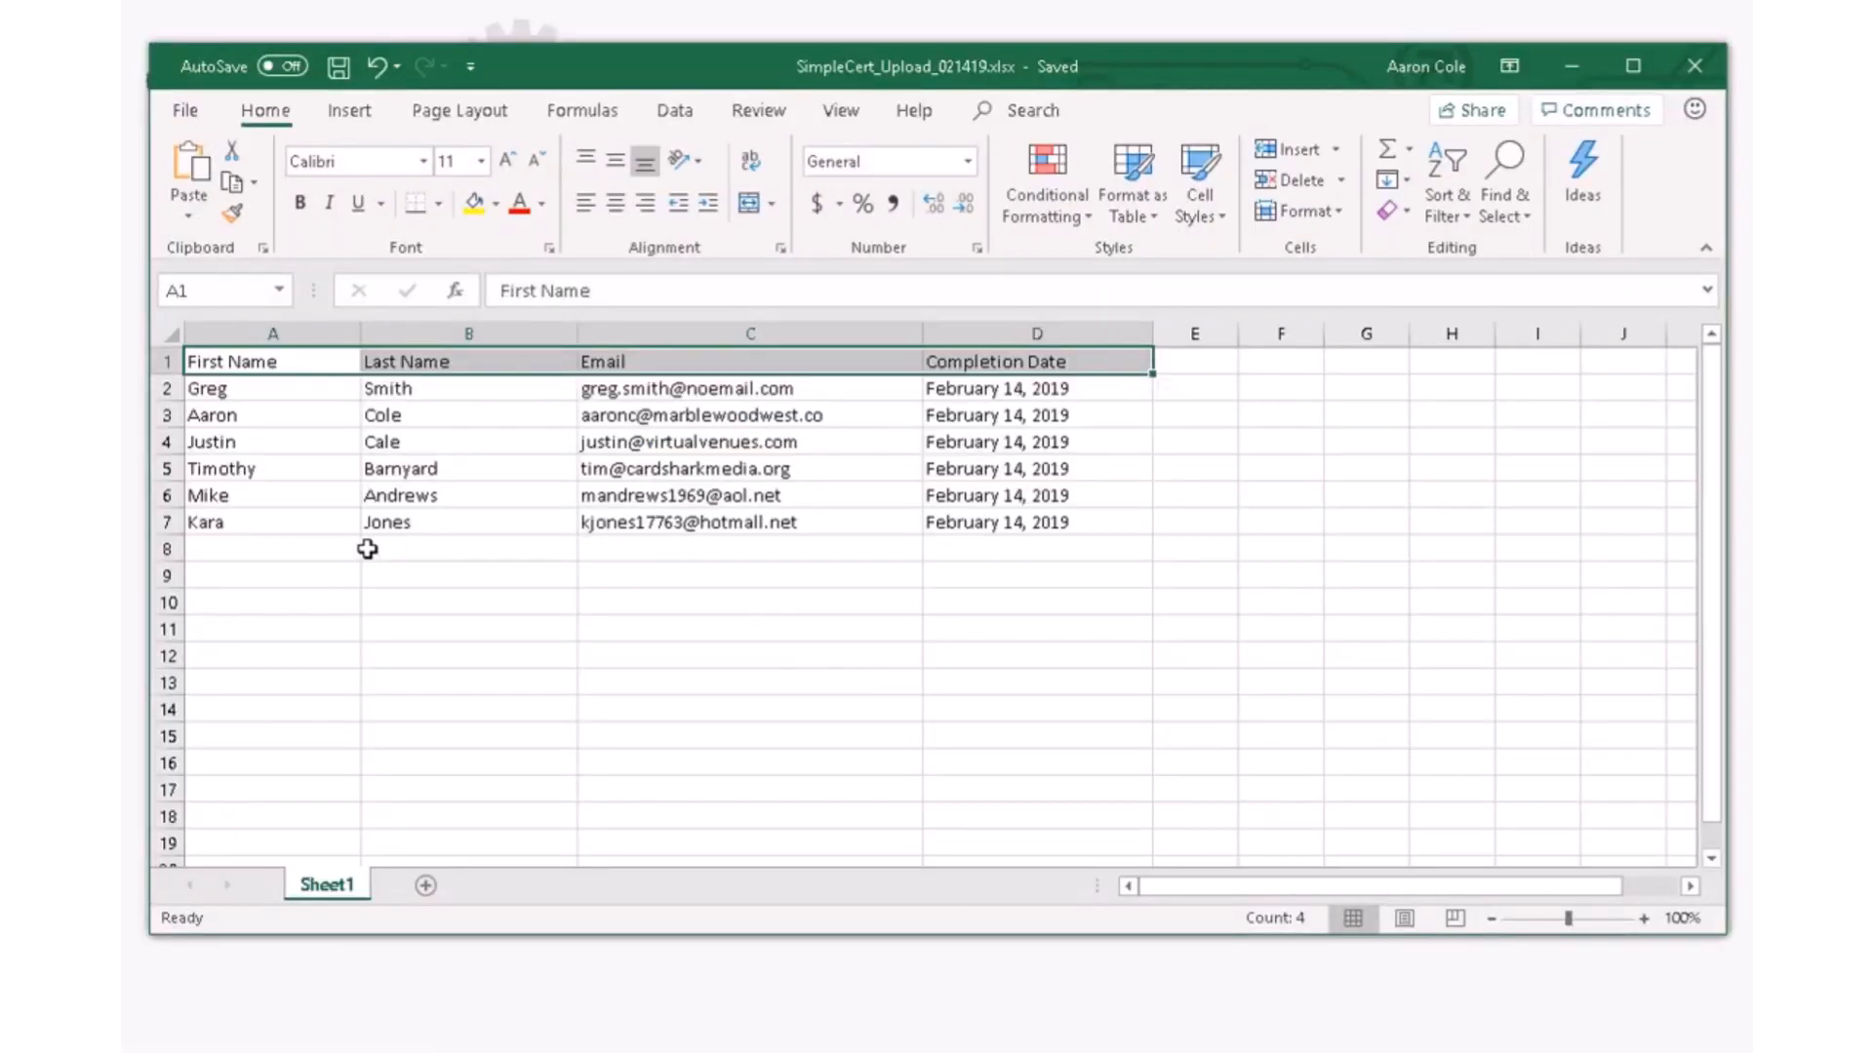
- Copy the recipient table A1:D7 and minimize the Excel workbook
left_click(342, 550)
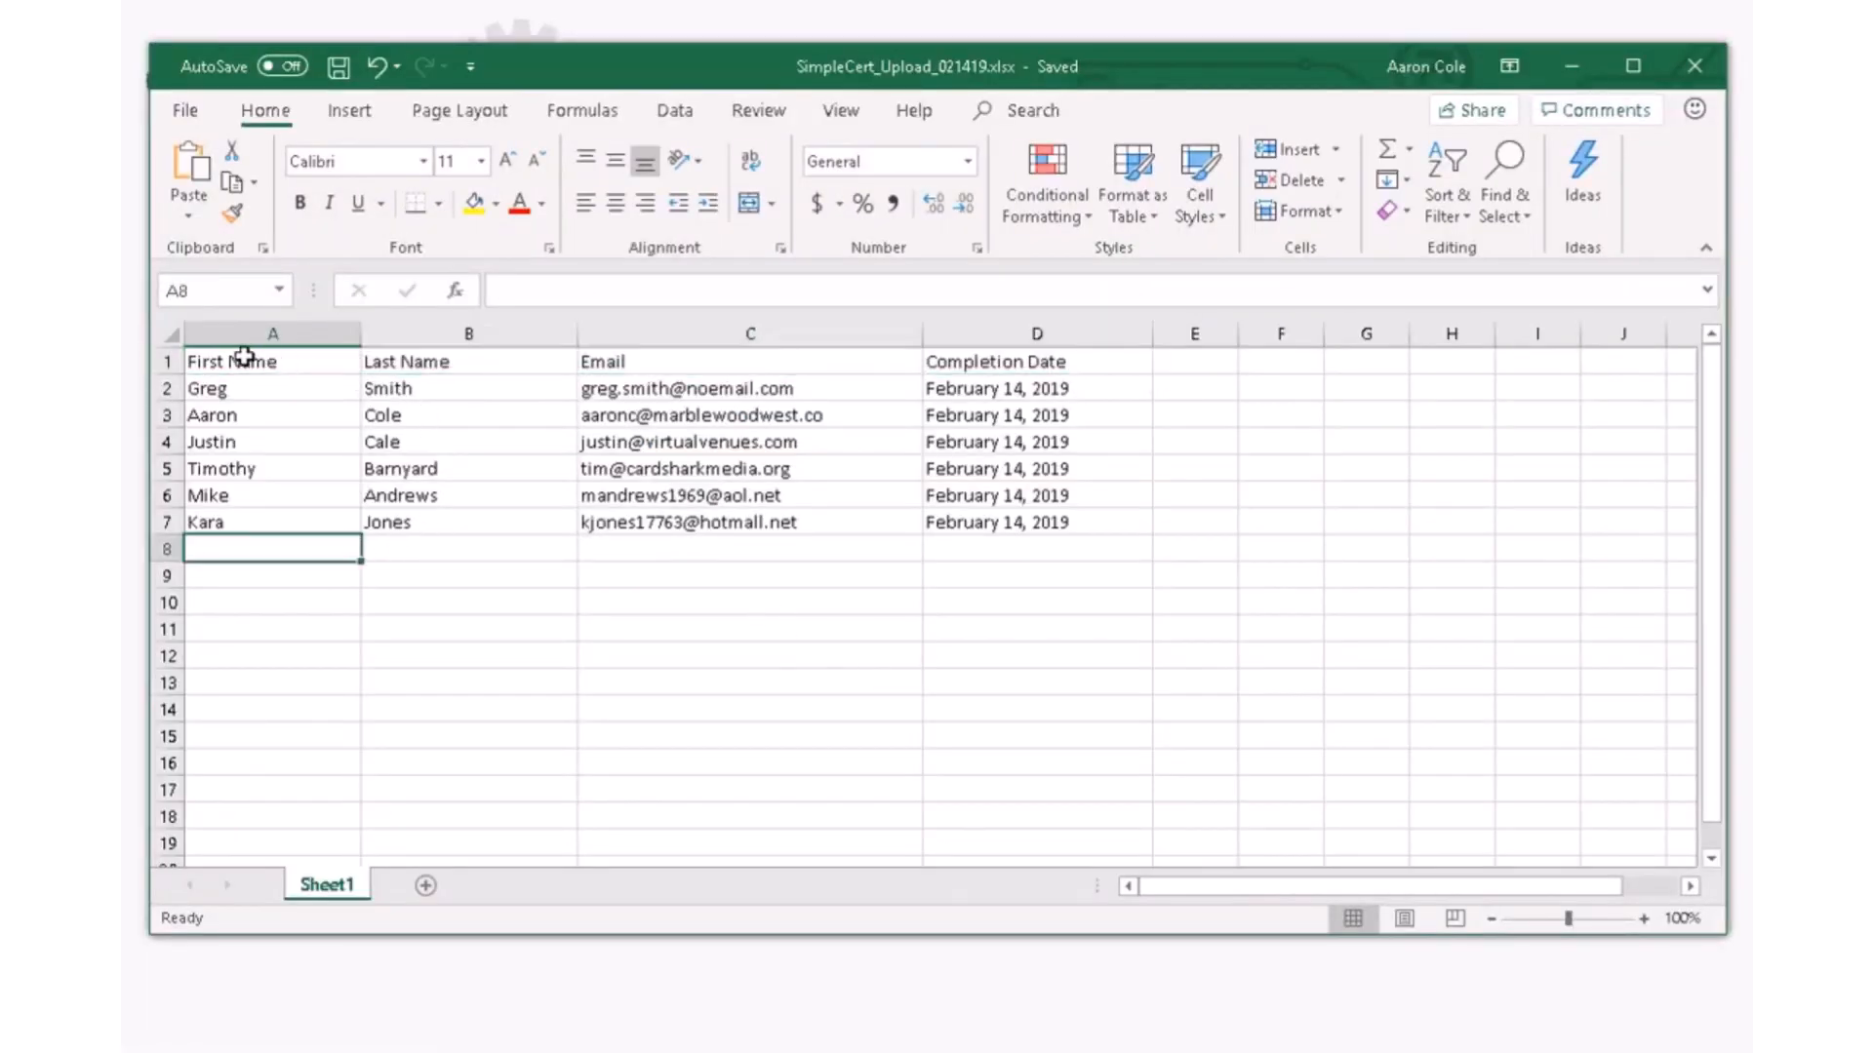
left_click(209, 357)
left_click_drag(221, 408, 978, 524)
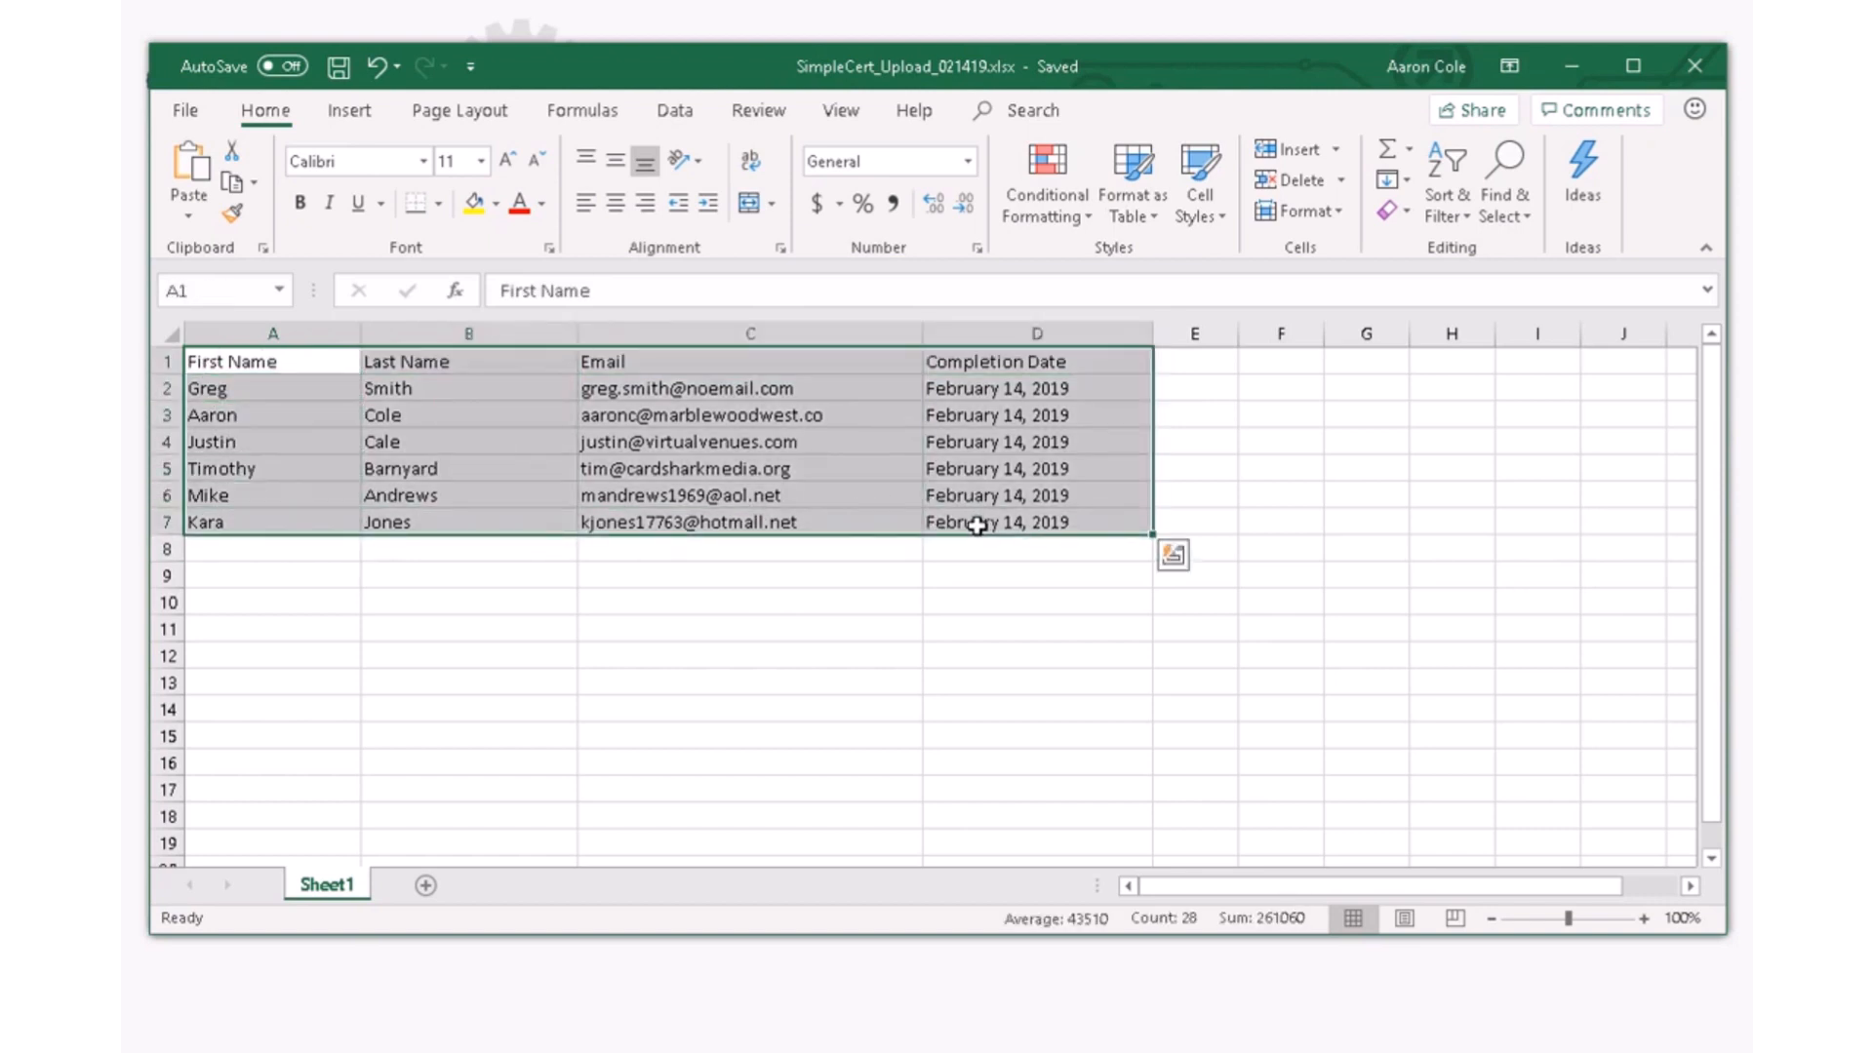
key("ctrl+c")
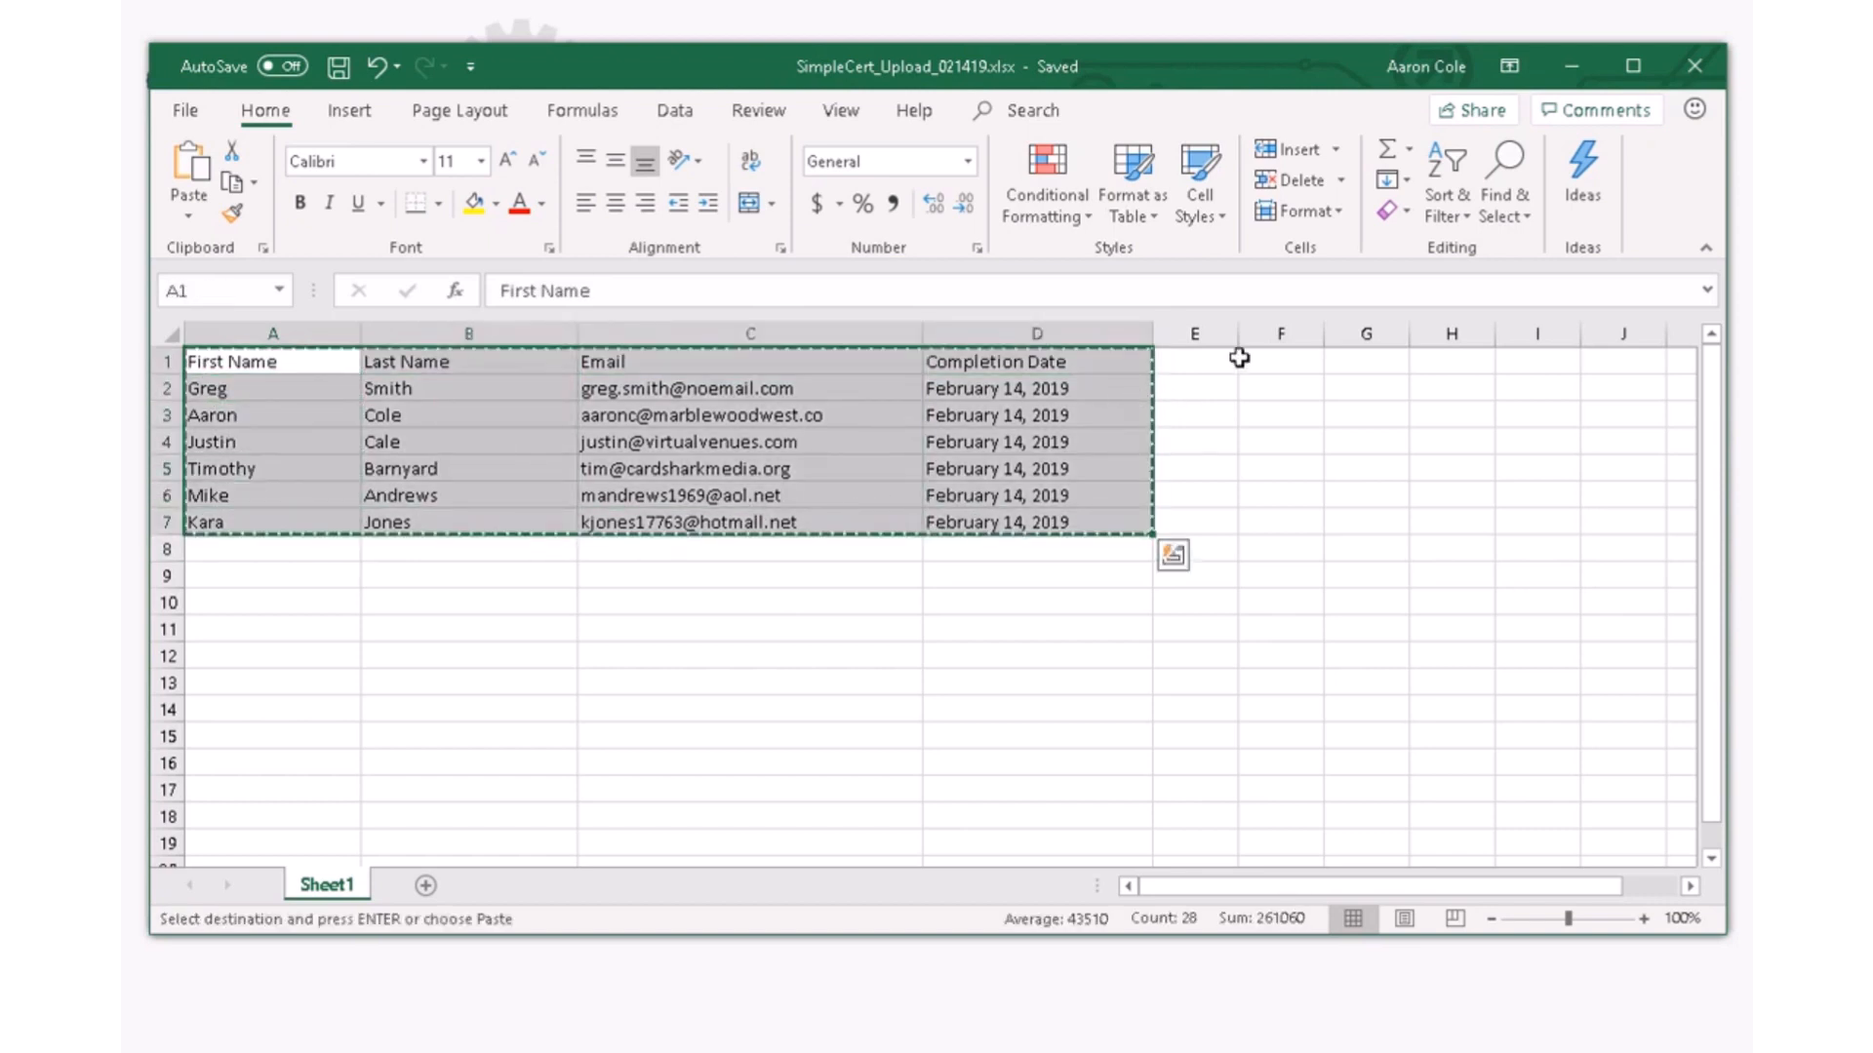
left_click(1570, 66)
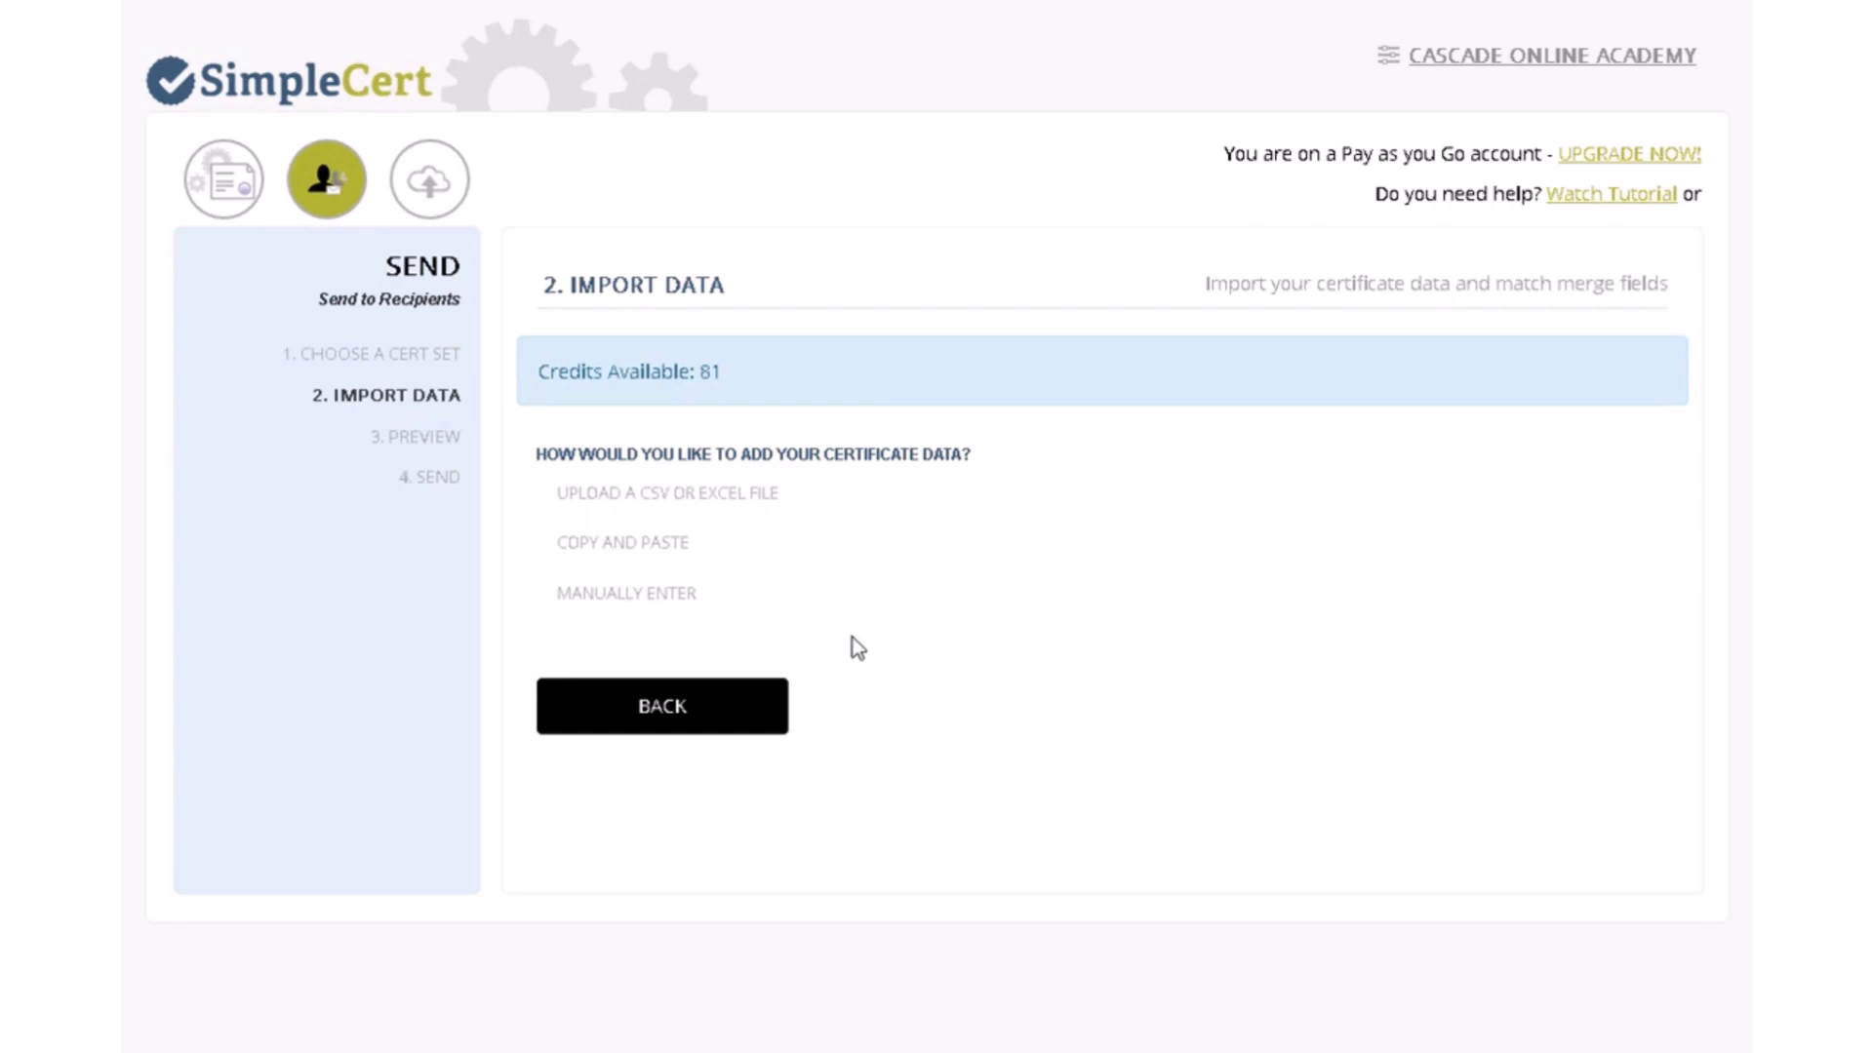
- Paste the copied recipient rows into SimpleCert's copy-and-paste field
left_click(626, 544)
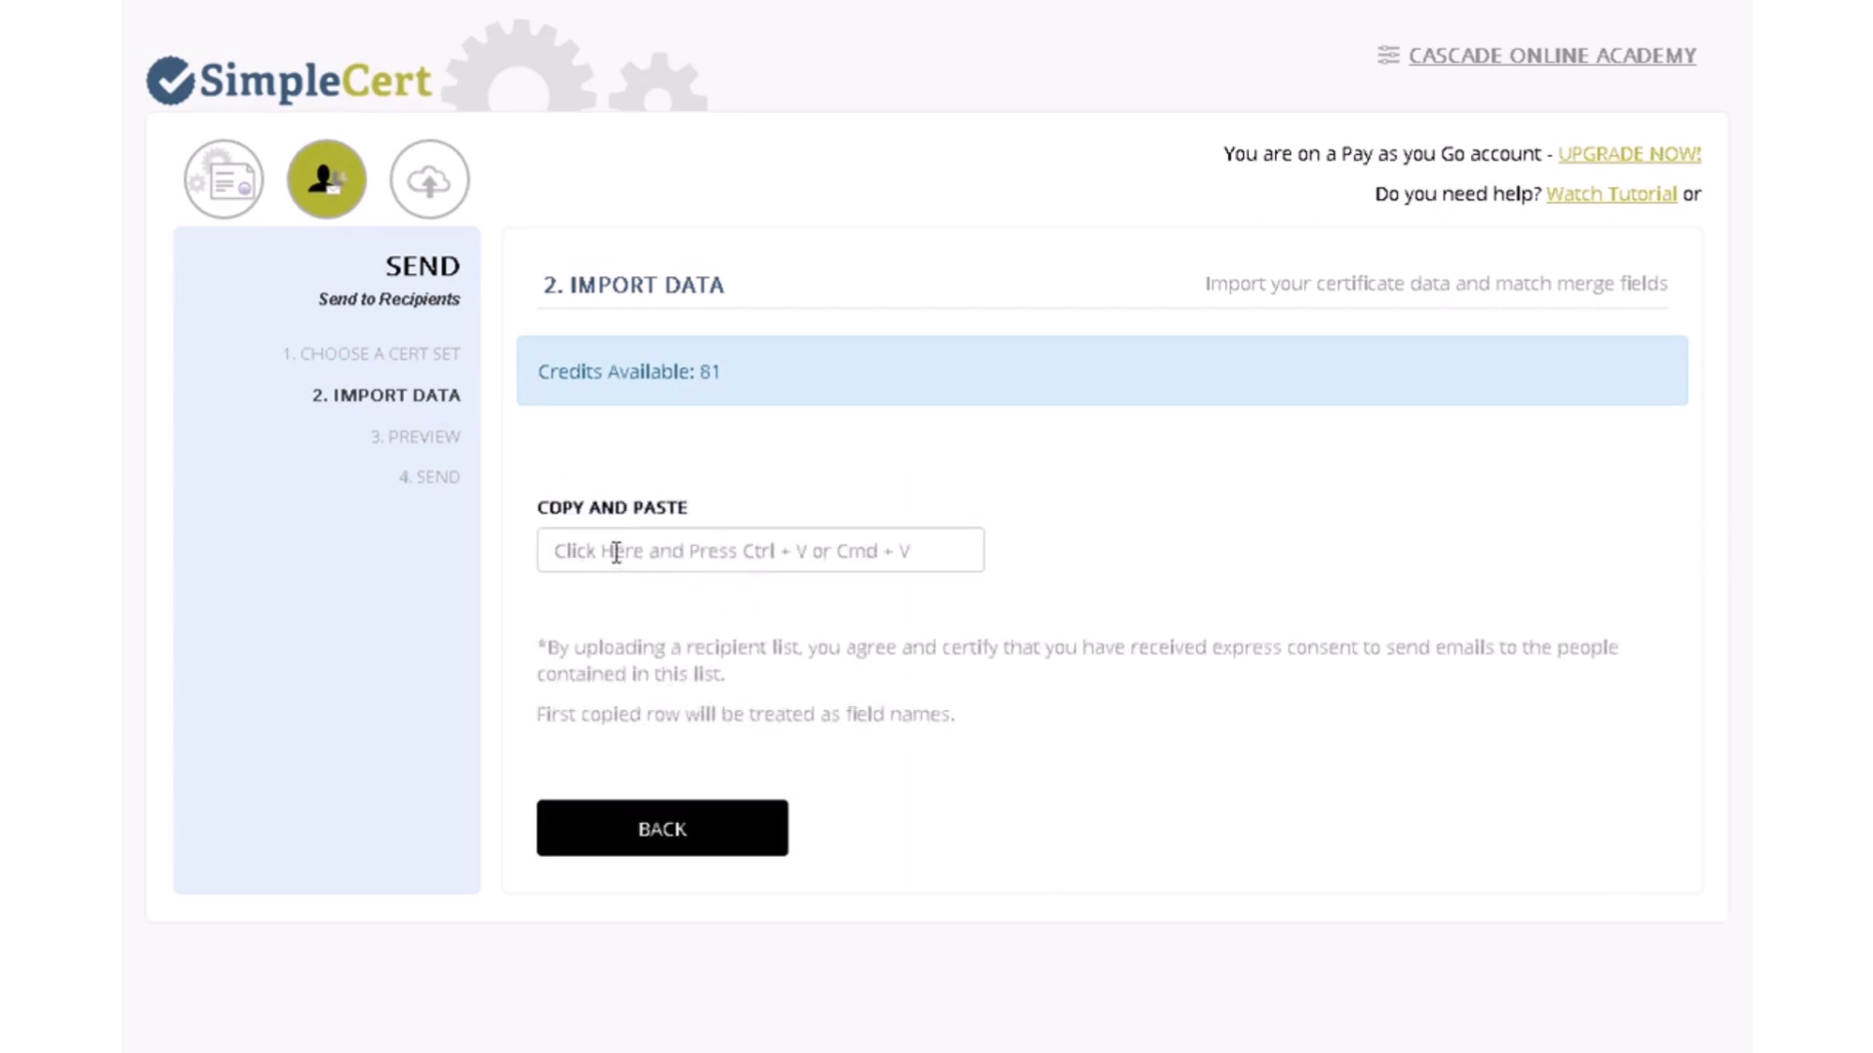
left_click(613, 552)
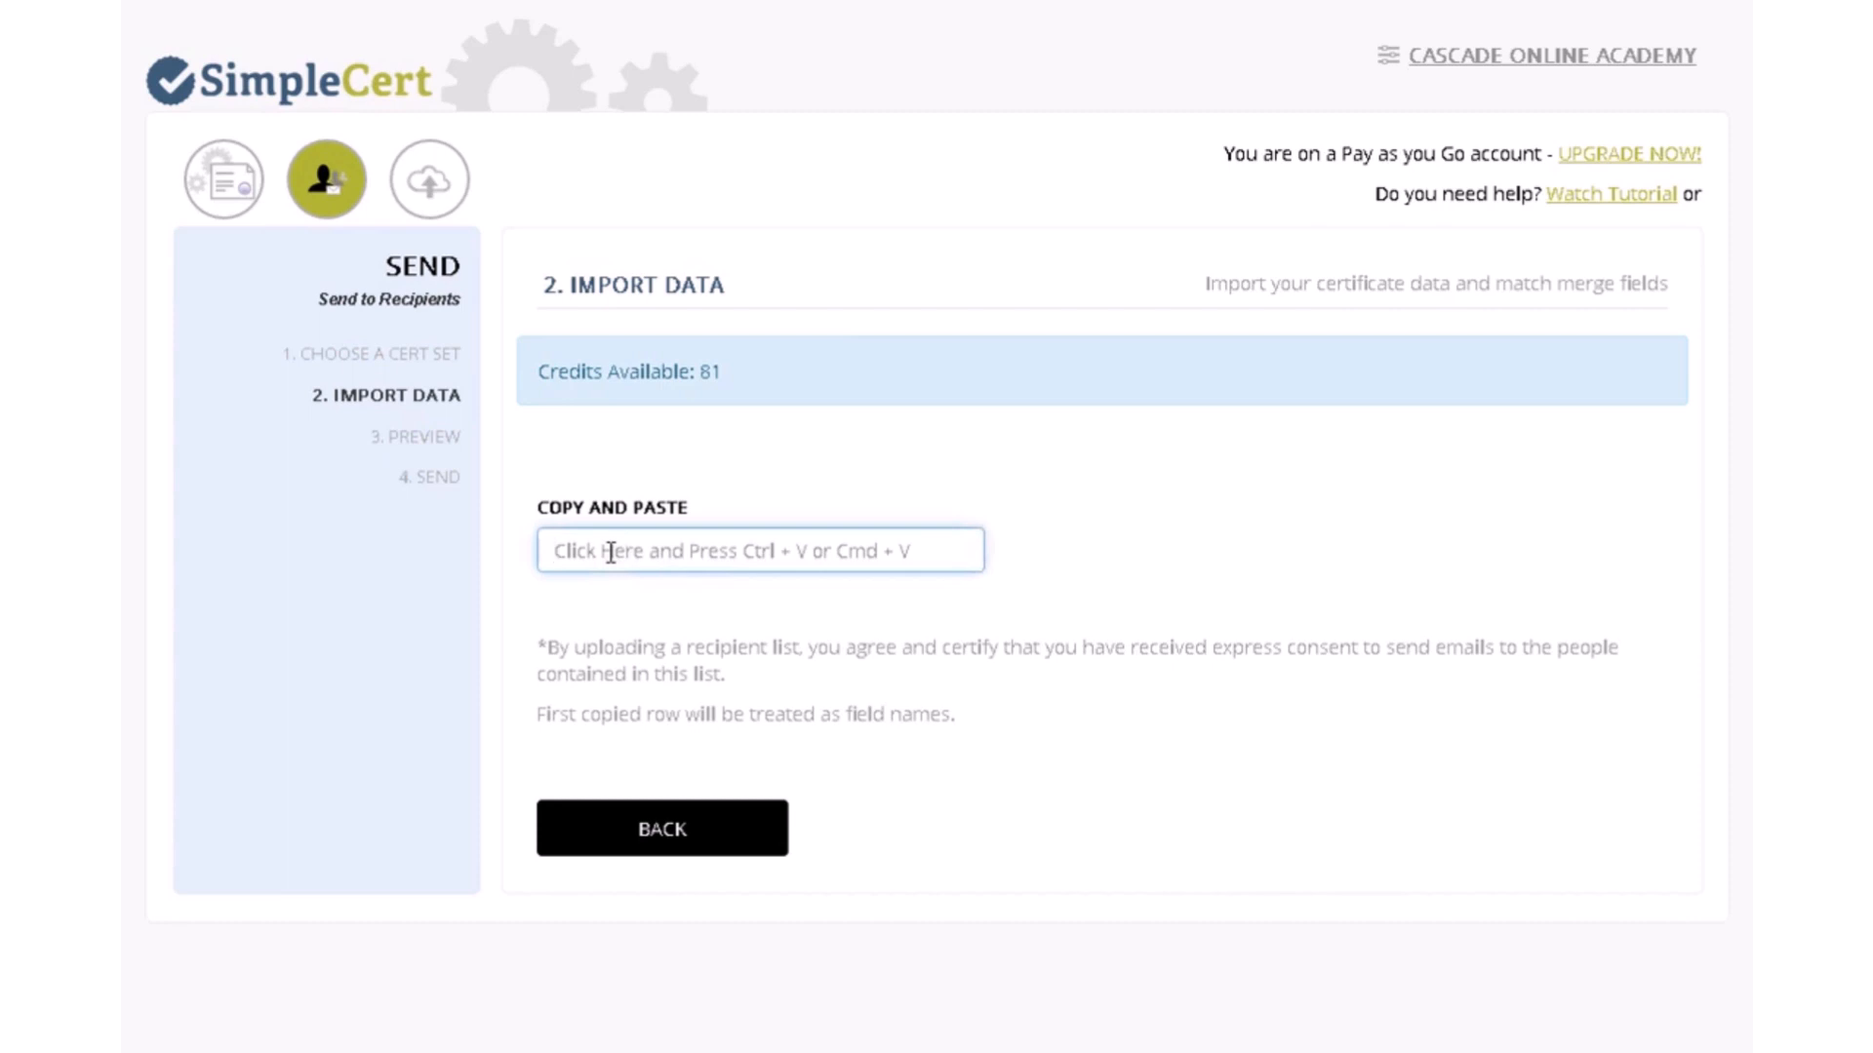
key("ctrl+v")
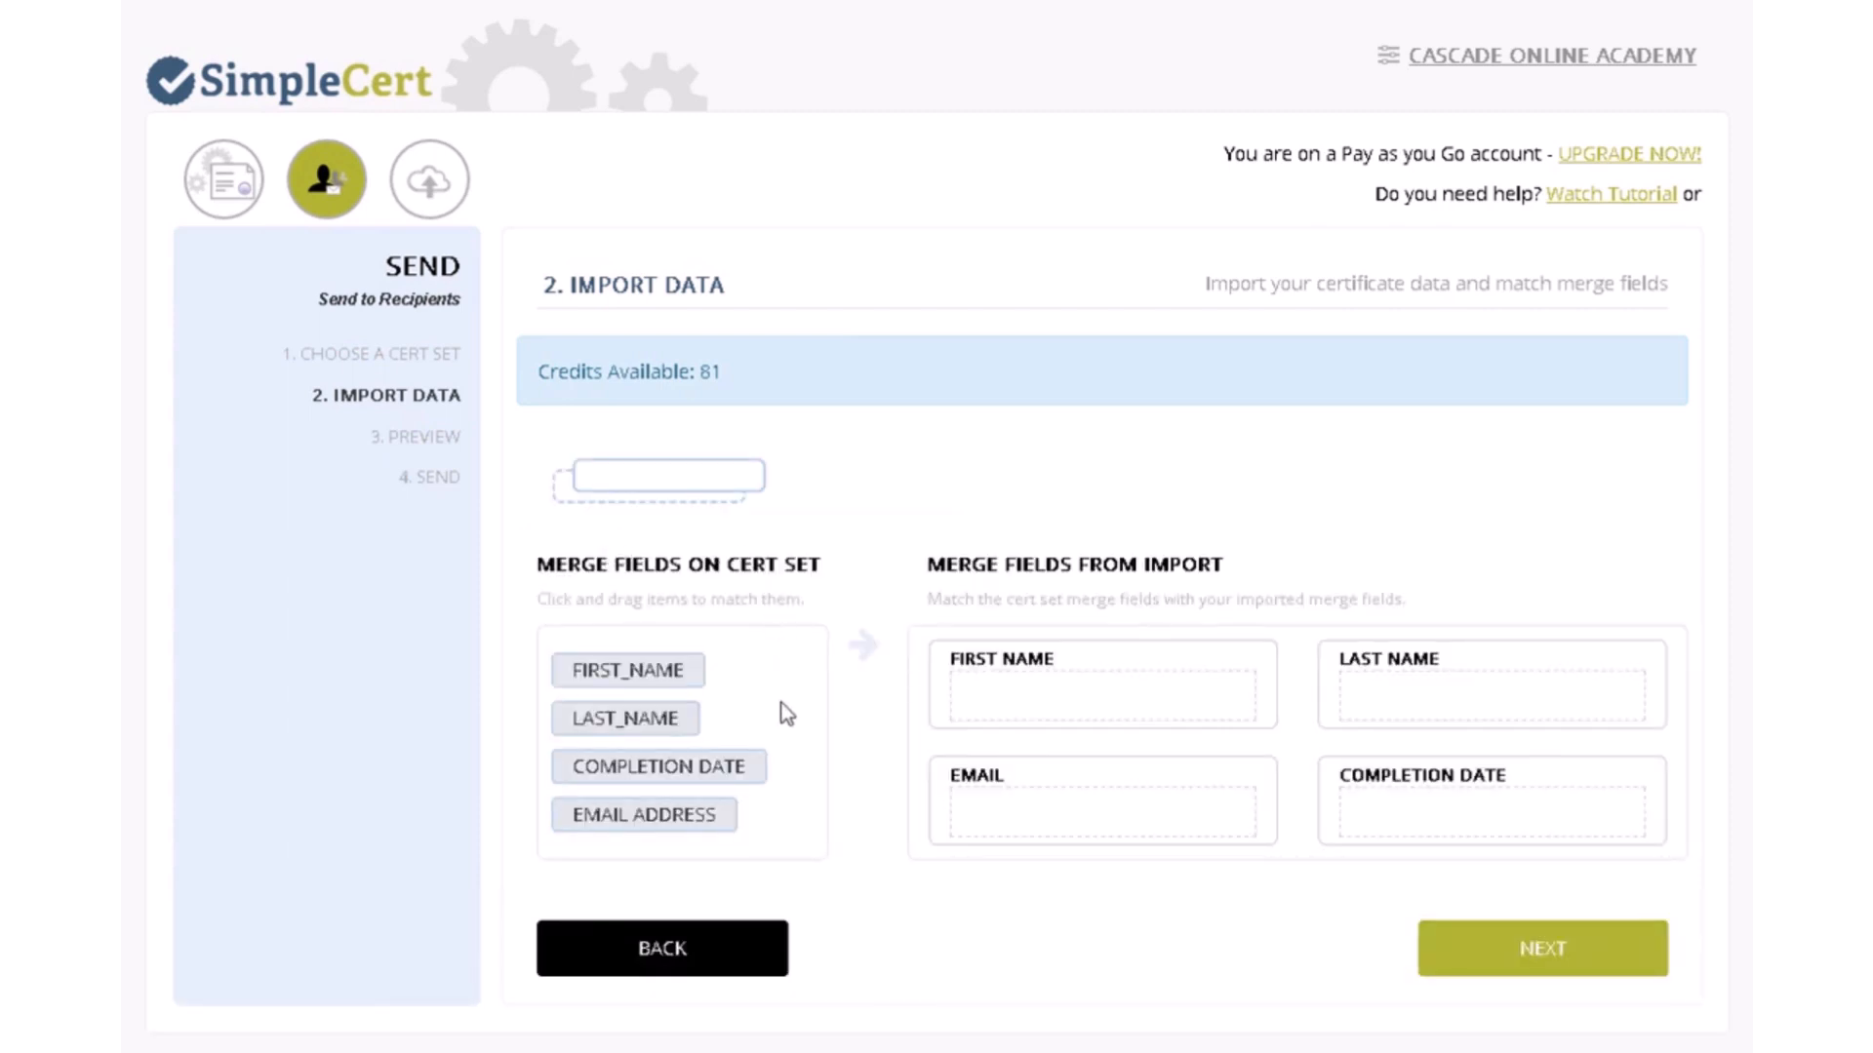
- Match FIRST_NAME, LAST_NAME, COMPLETION DATE and EMAIL ADDRESS to the pasted columns, then go back
left_click_drag(630, 675, 1101, 710)
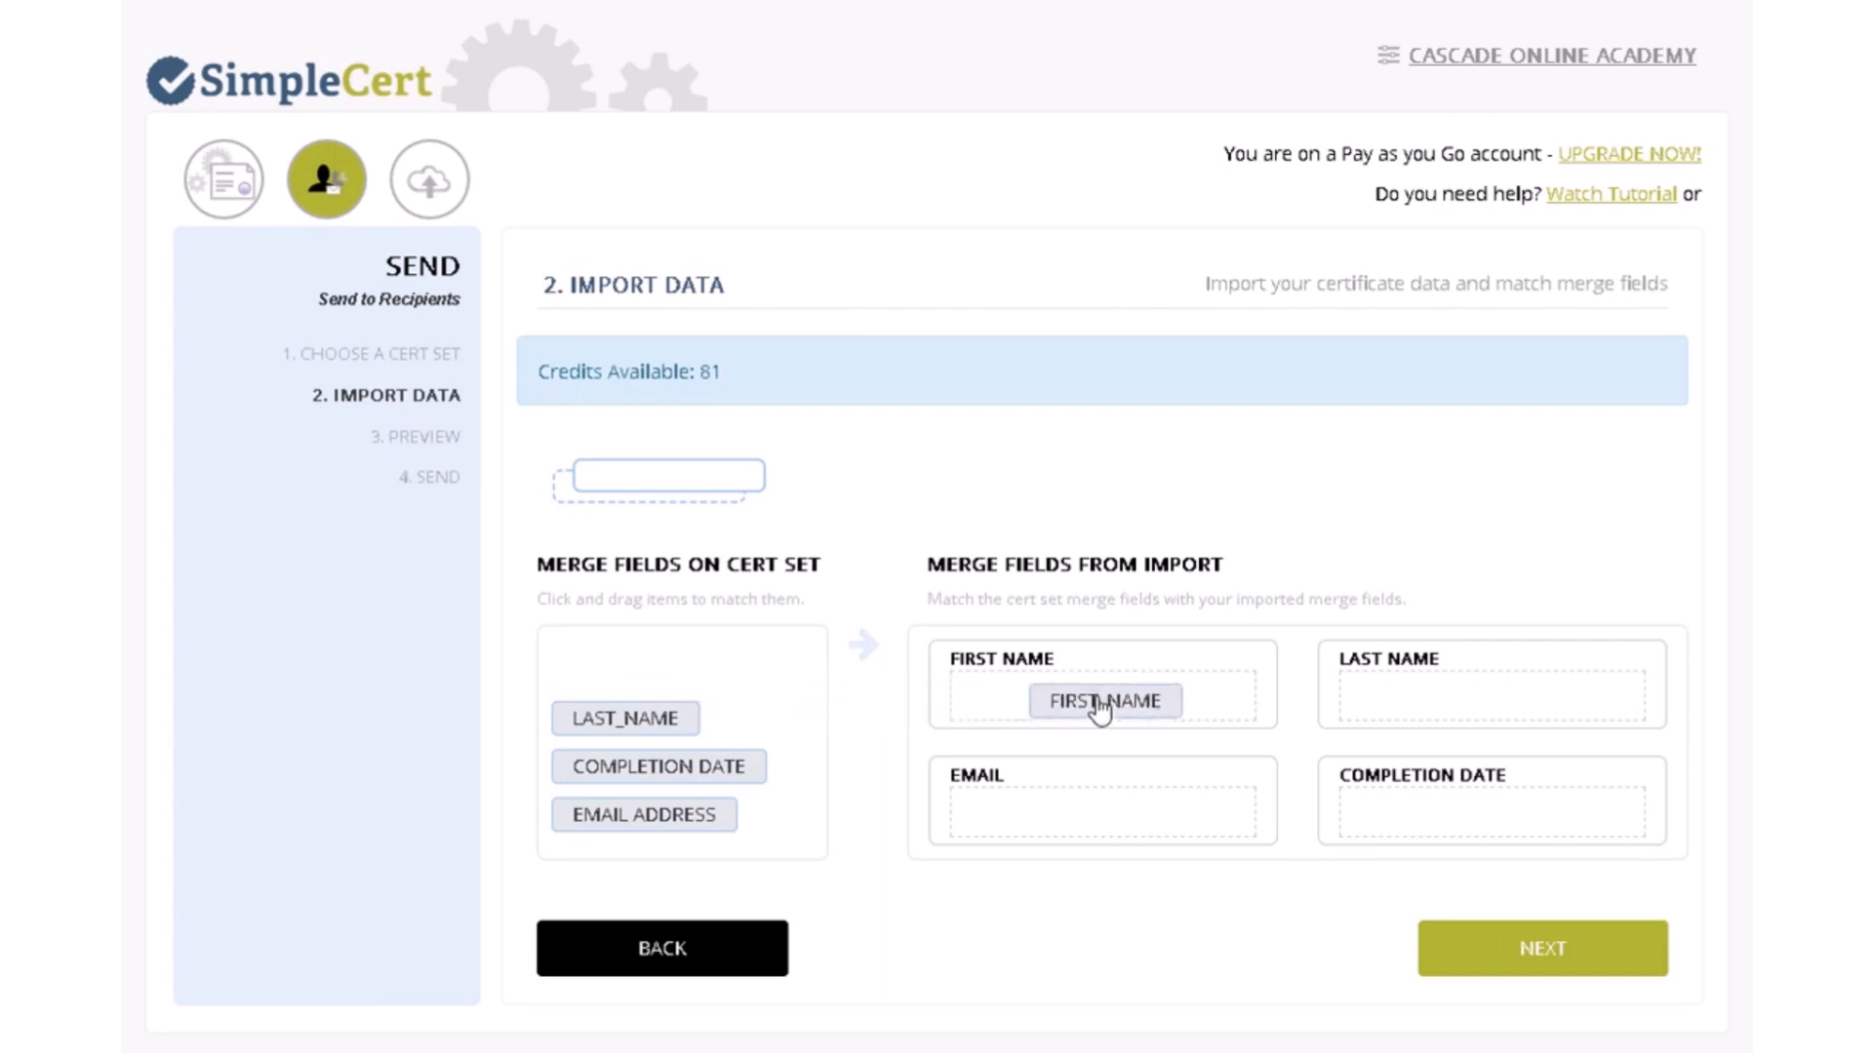
left_click_drag(1378, 732, 1321, 715)
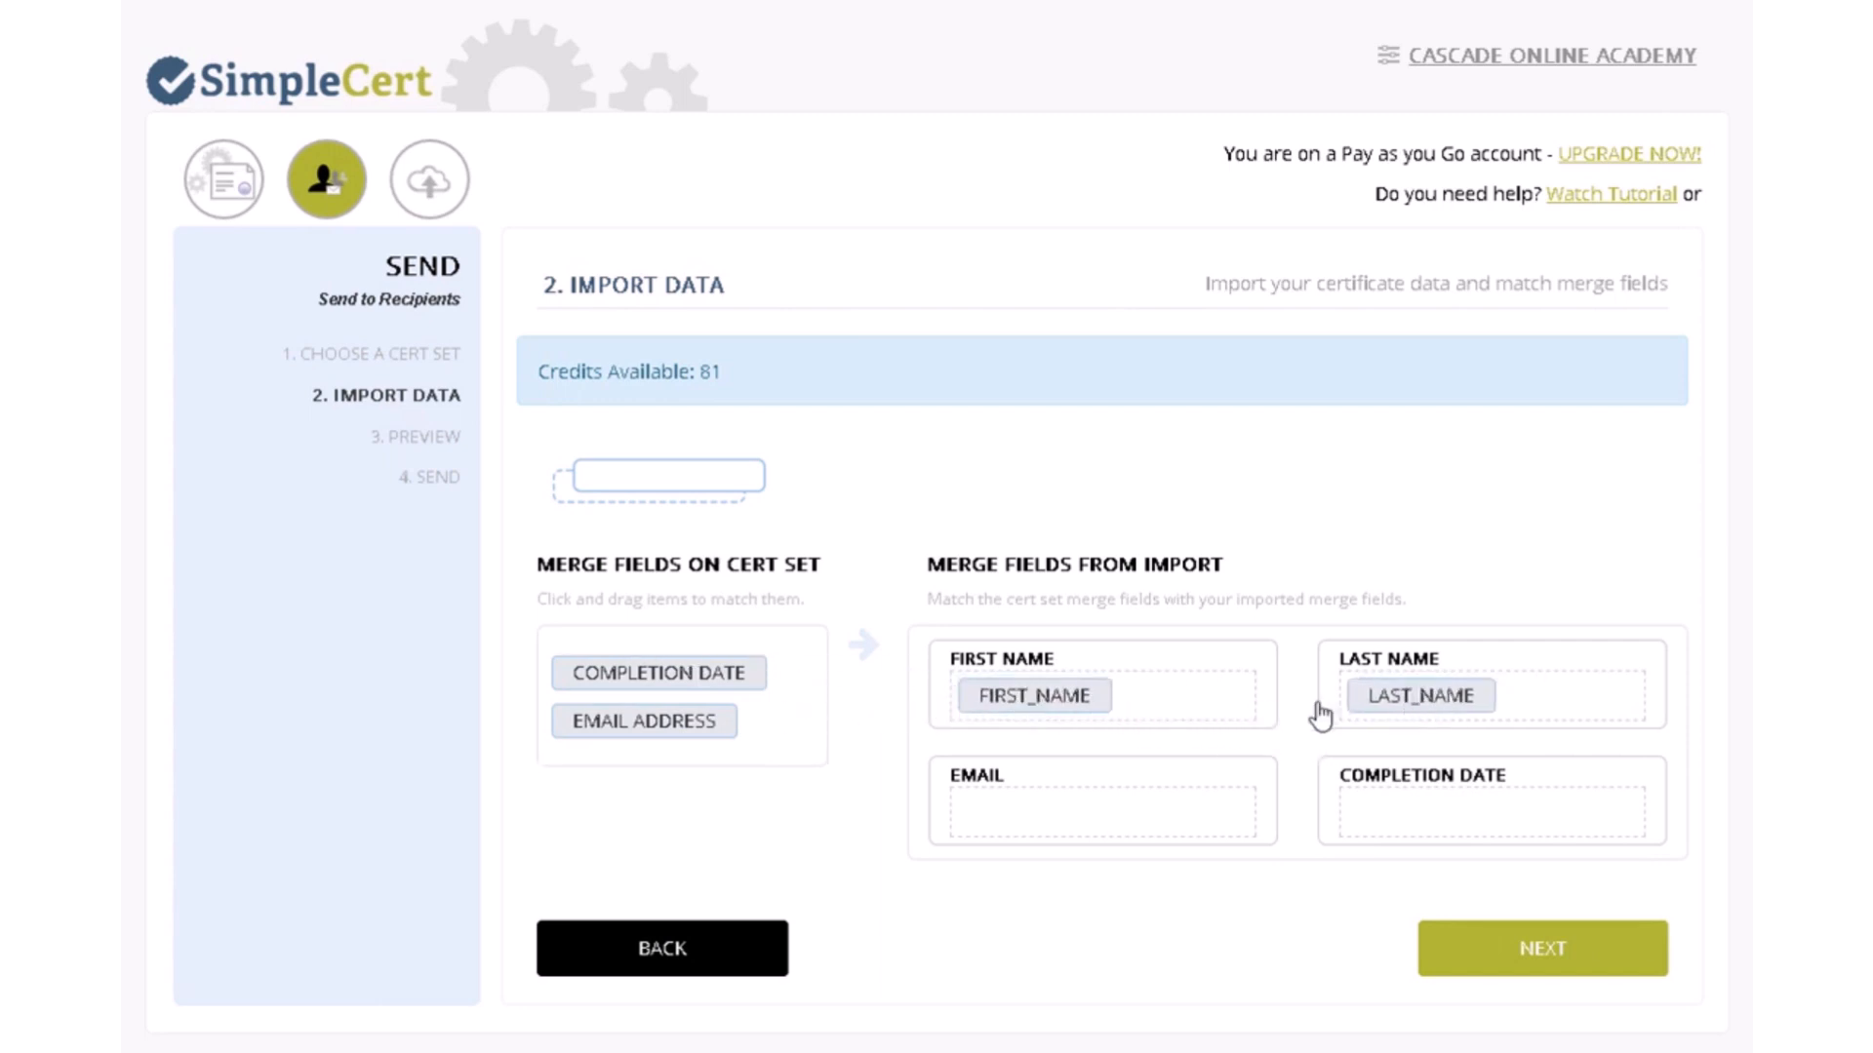
left_click_drag(669, 677, 1463, 823)
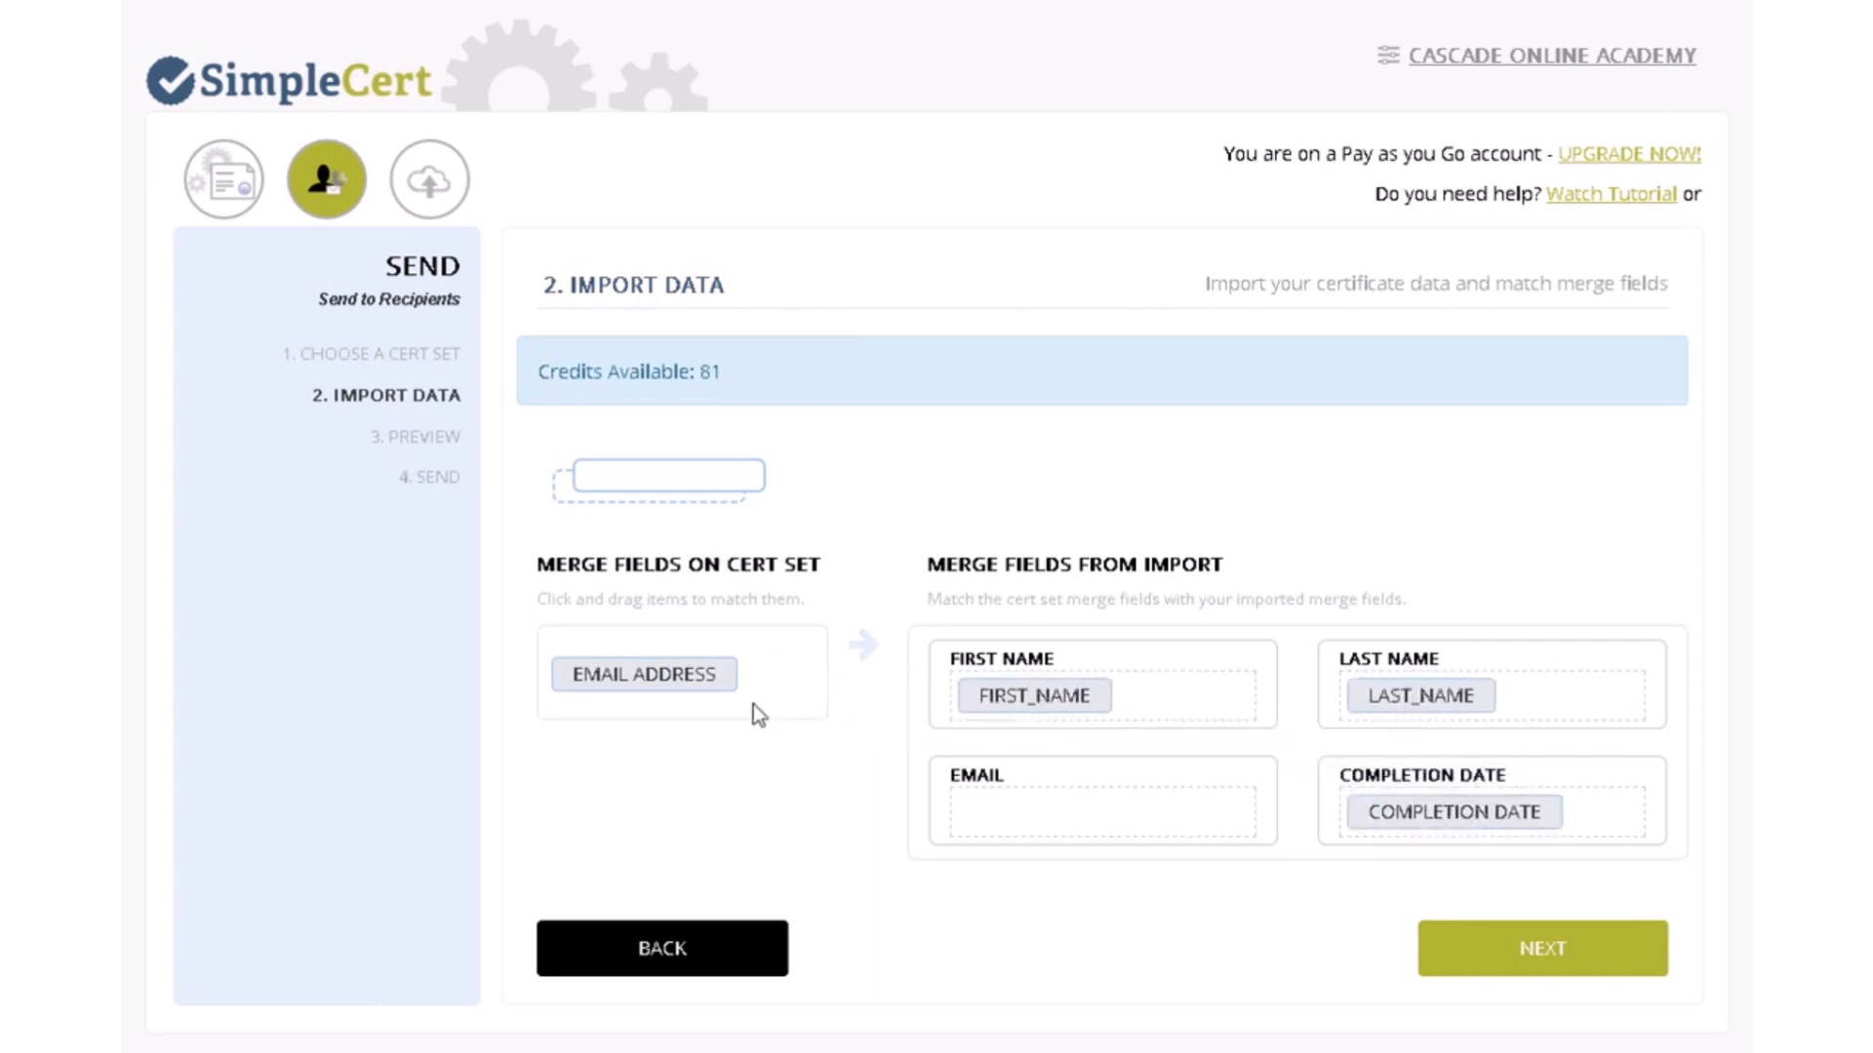
left_click_drag(610, 690, 1065, 828)
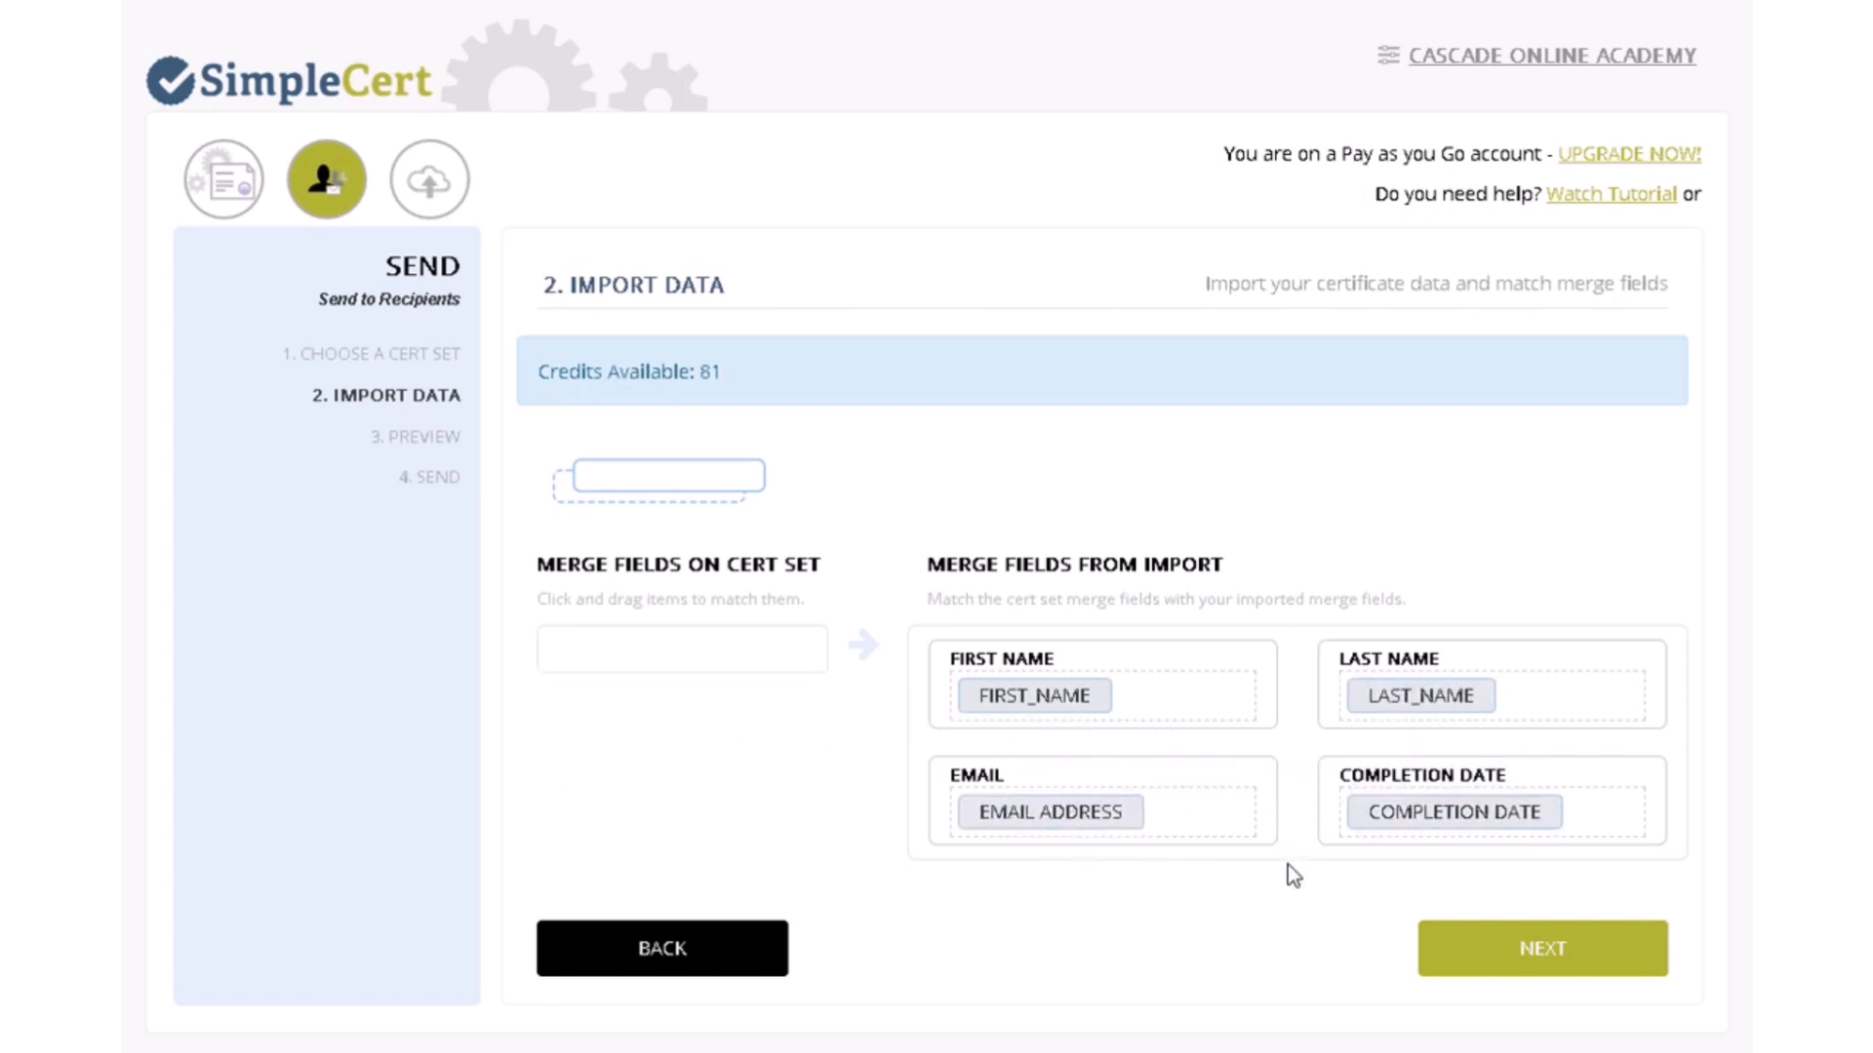
left_click(666, 953)
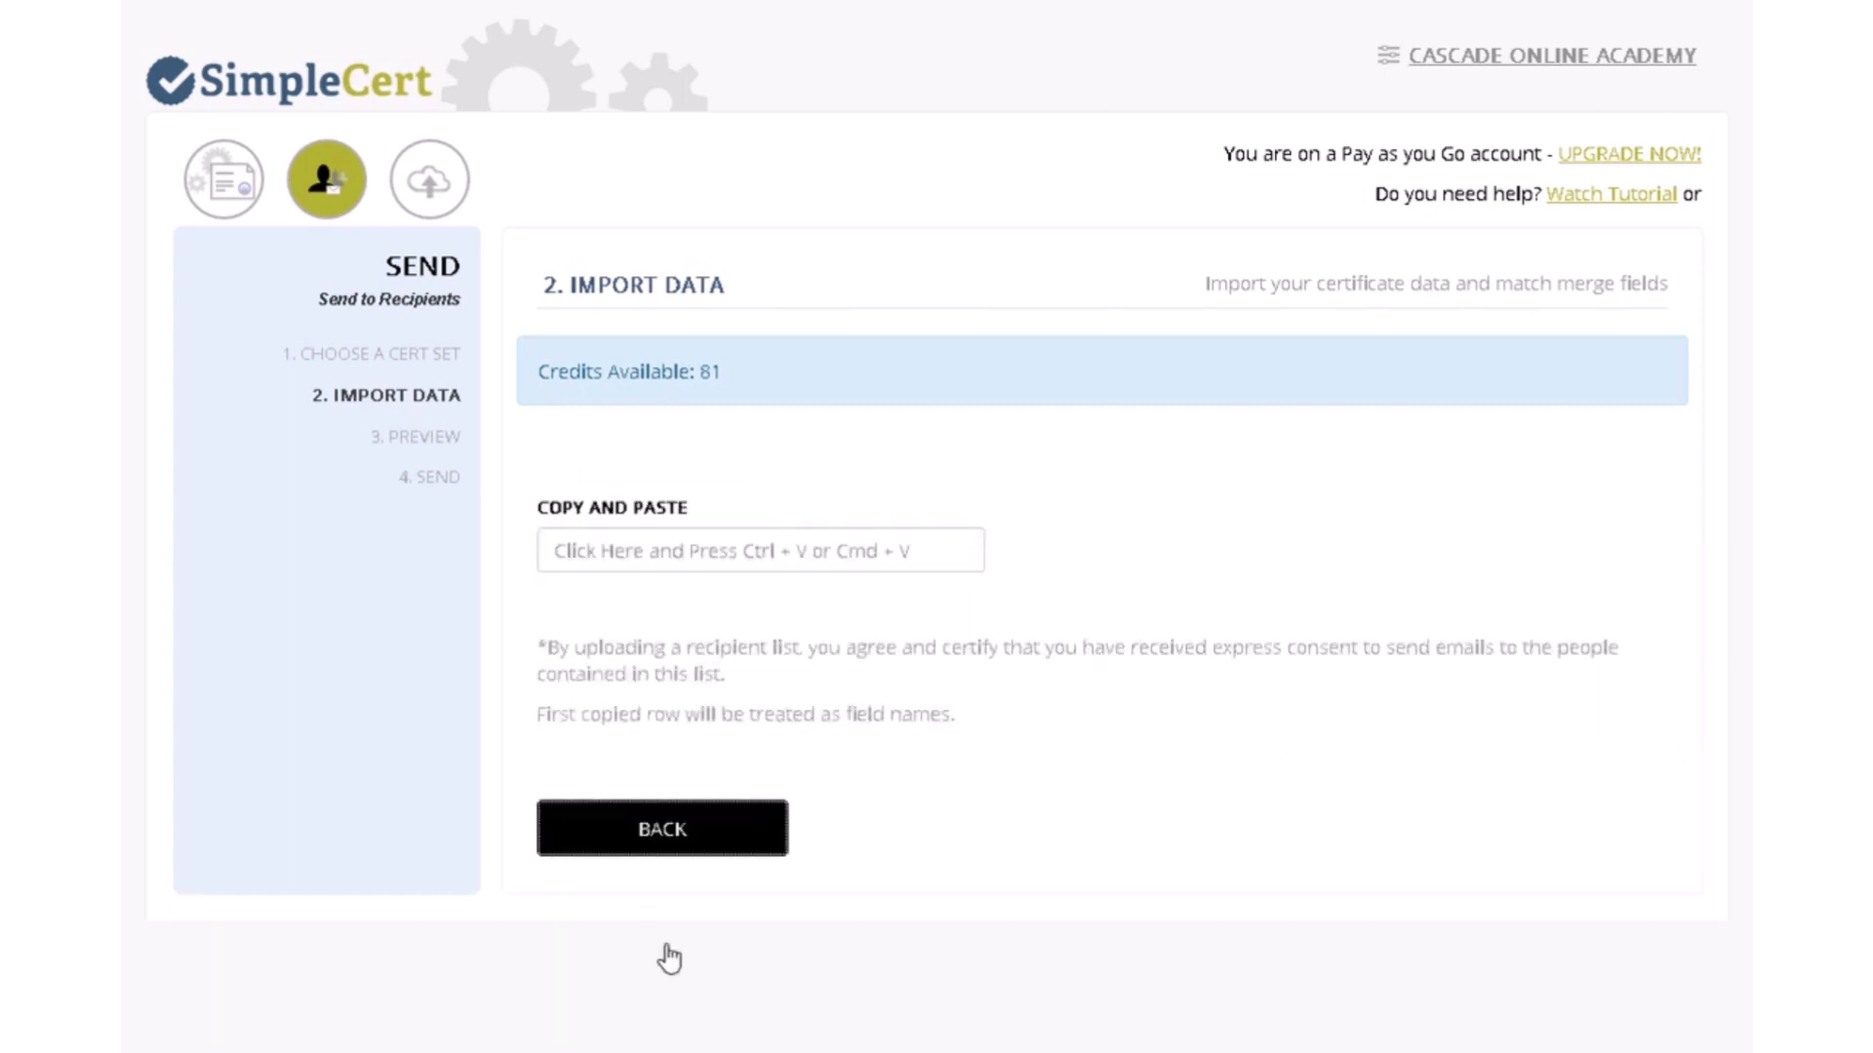
- Switch to manual entry and fill in the recipient's first and last name
left_click(659, 837)
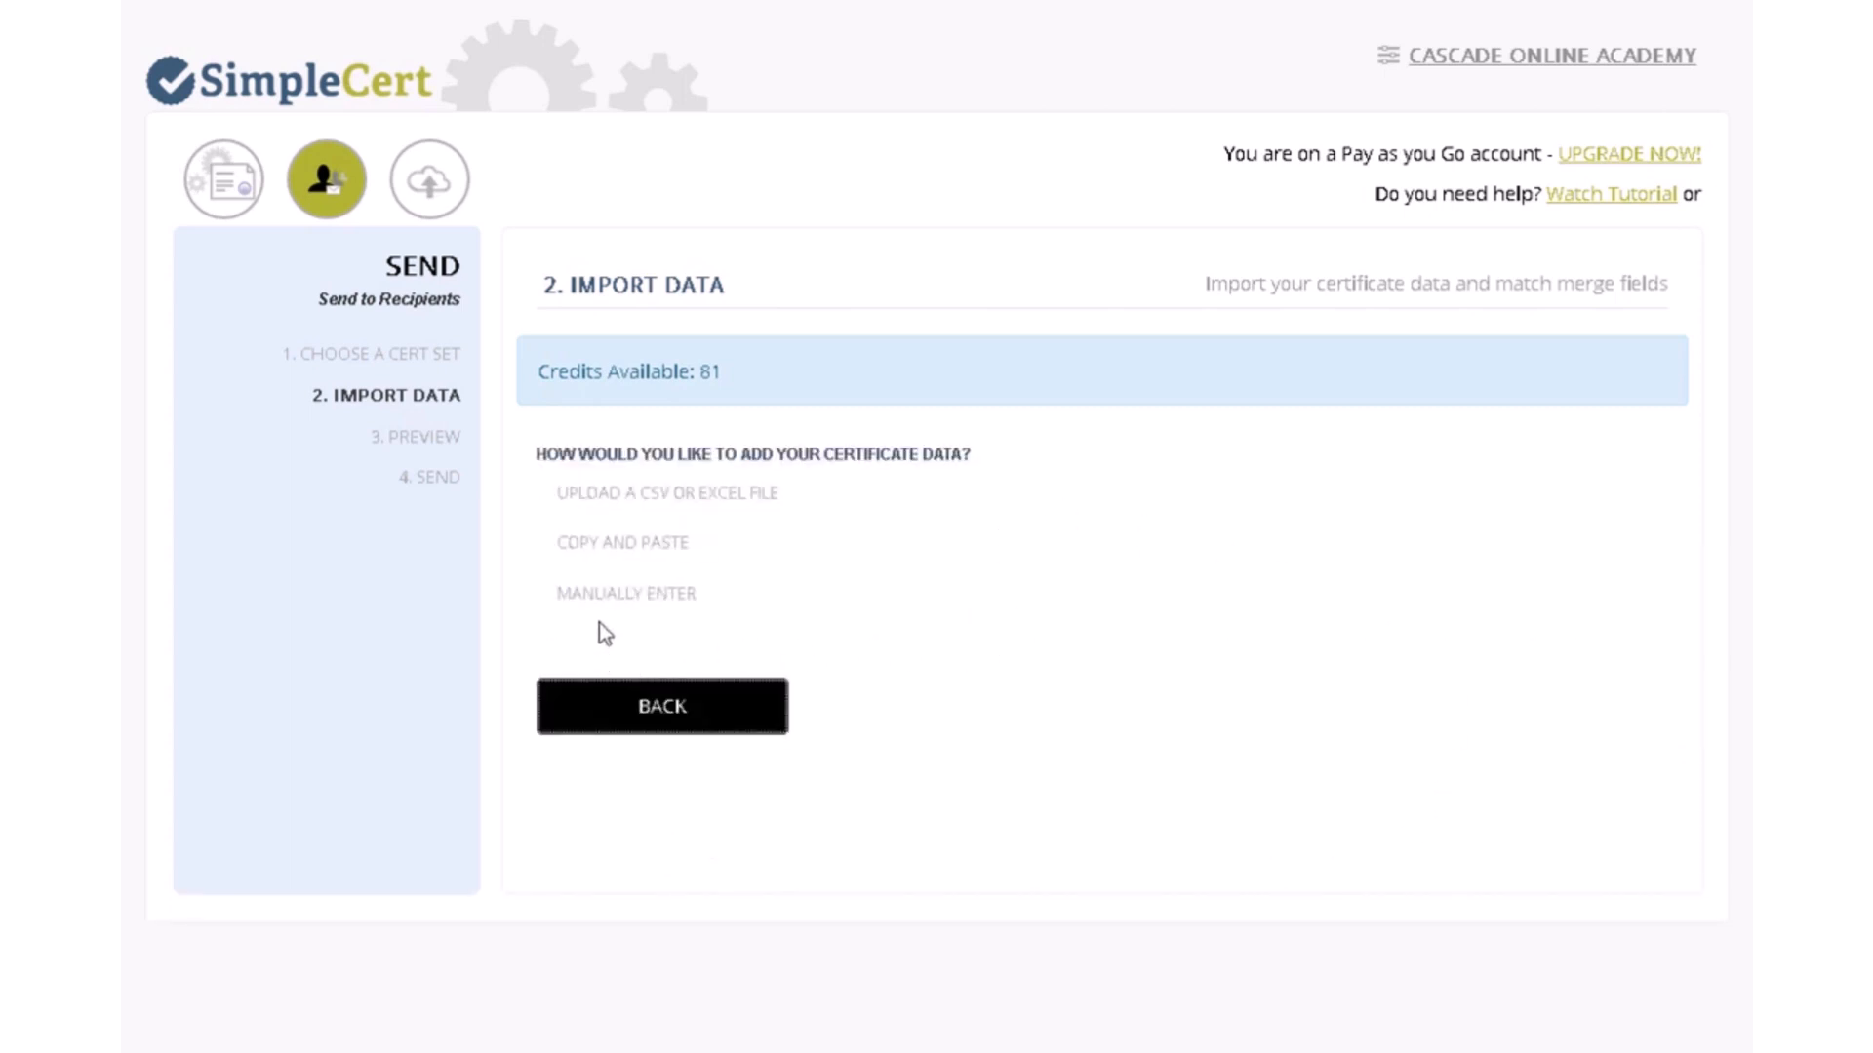
left_click(604, 595)
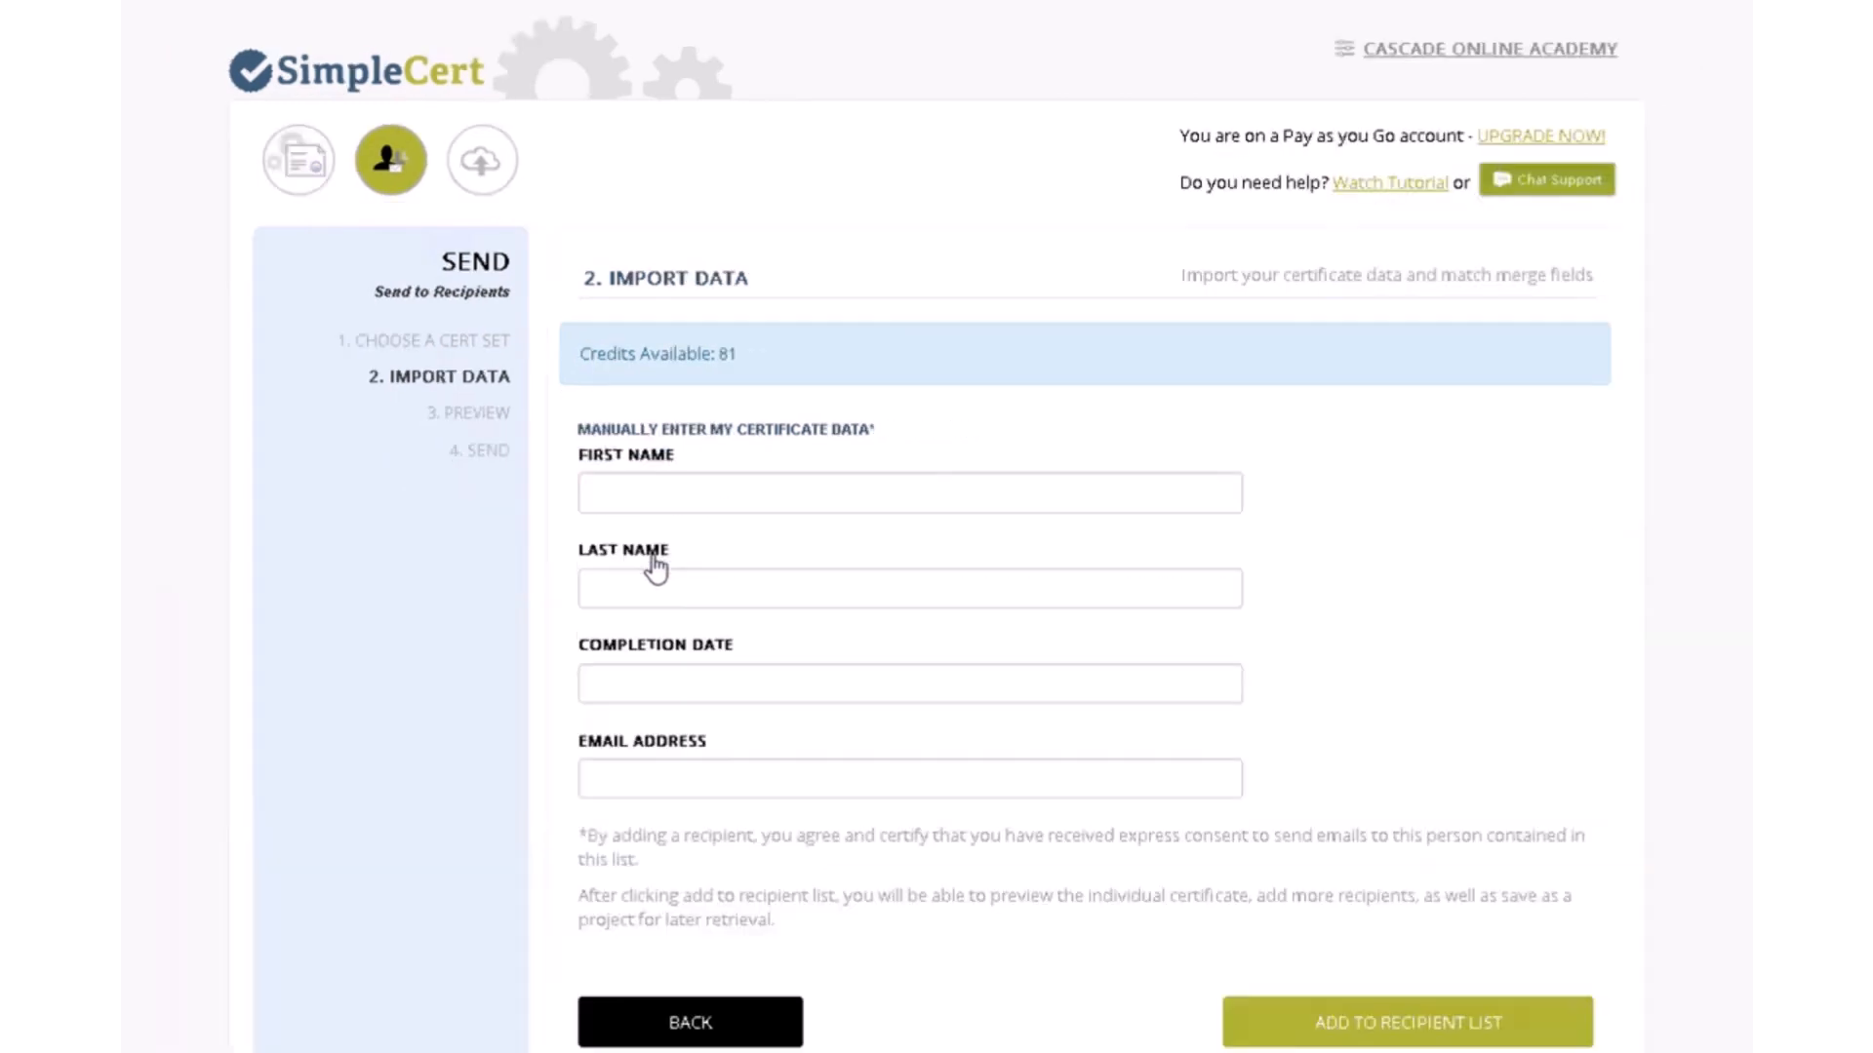
left_click(615, 489)
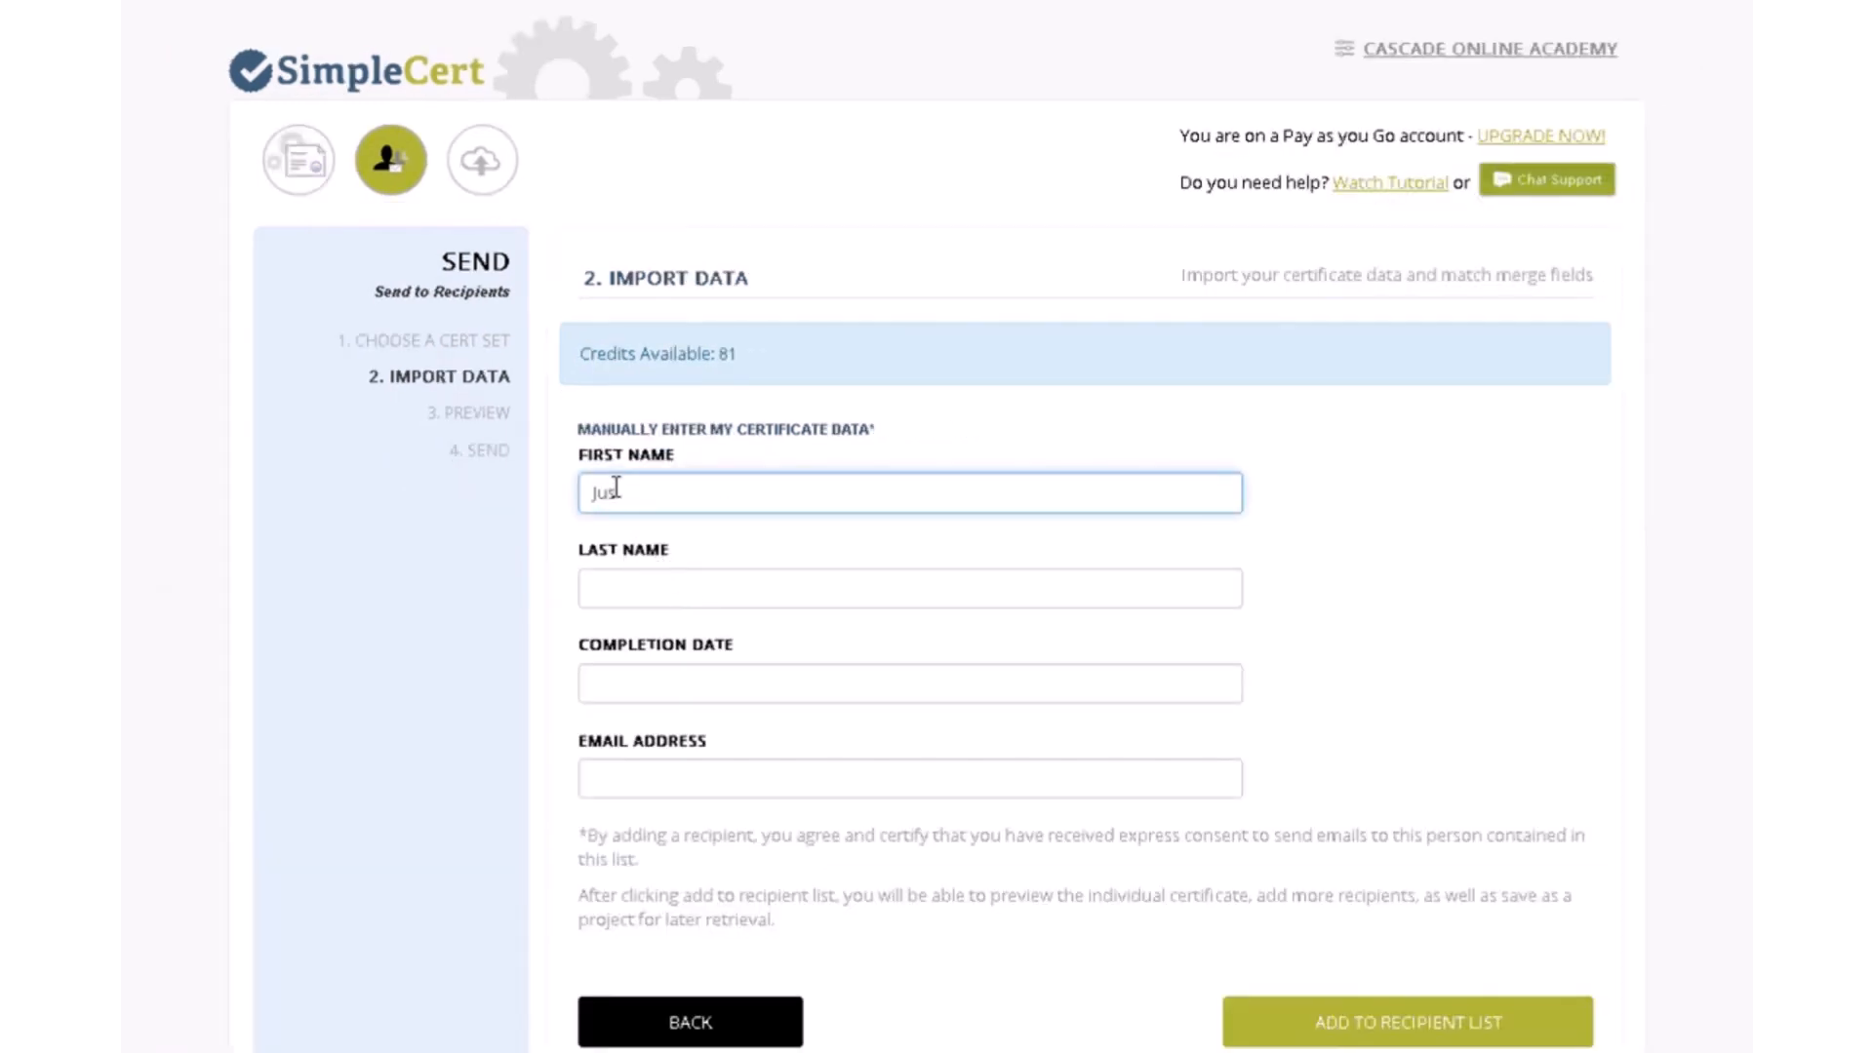
key("Tab")
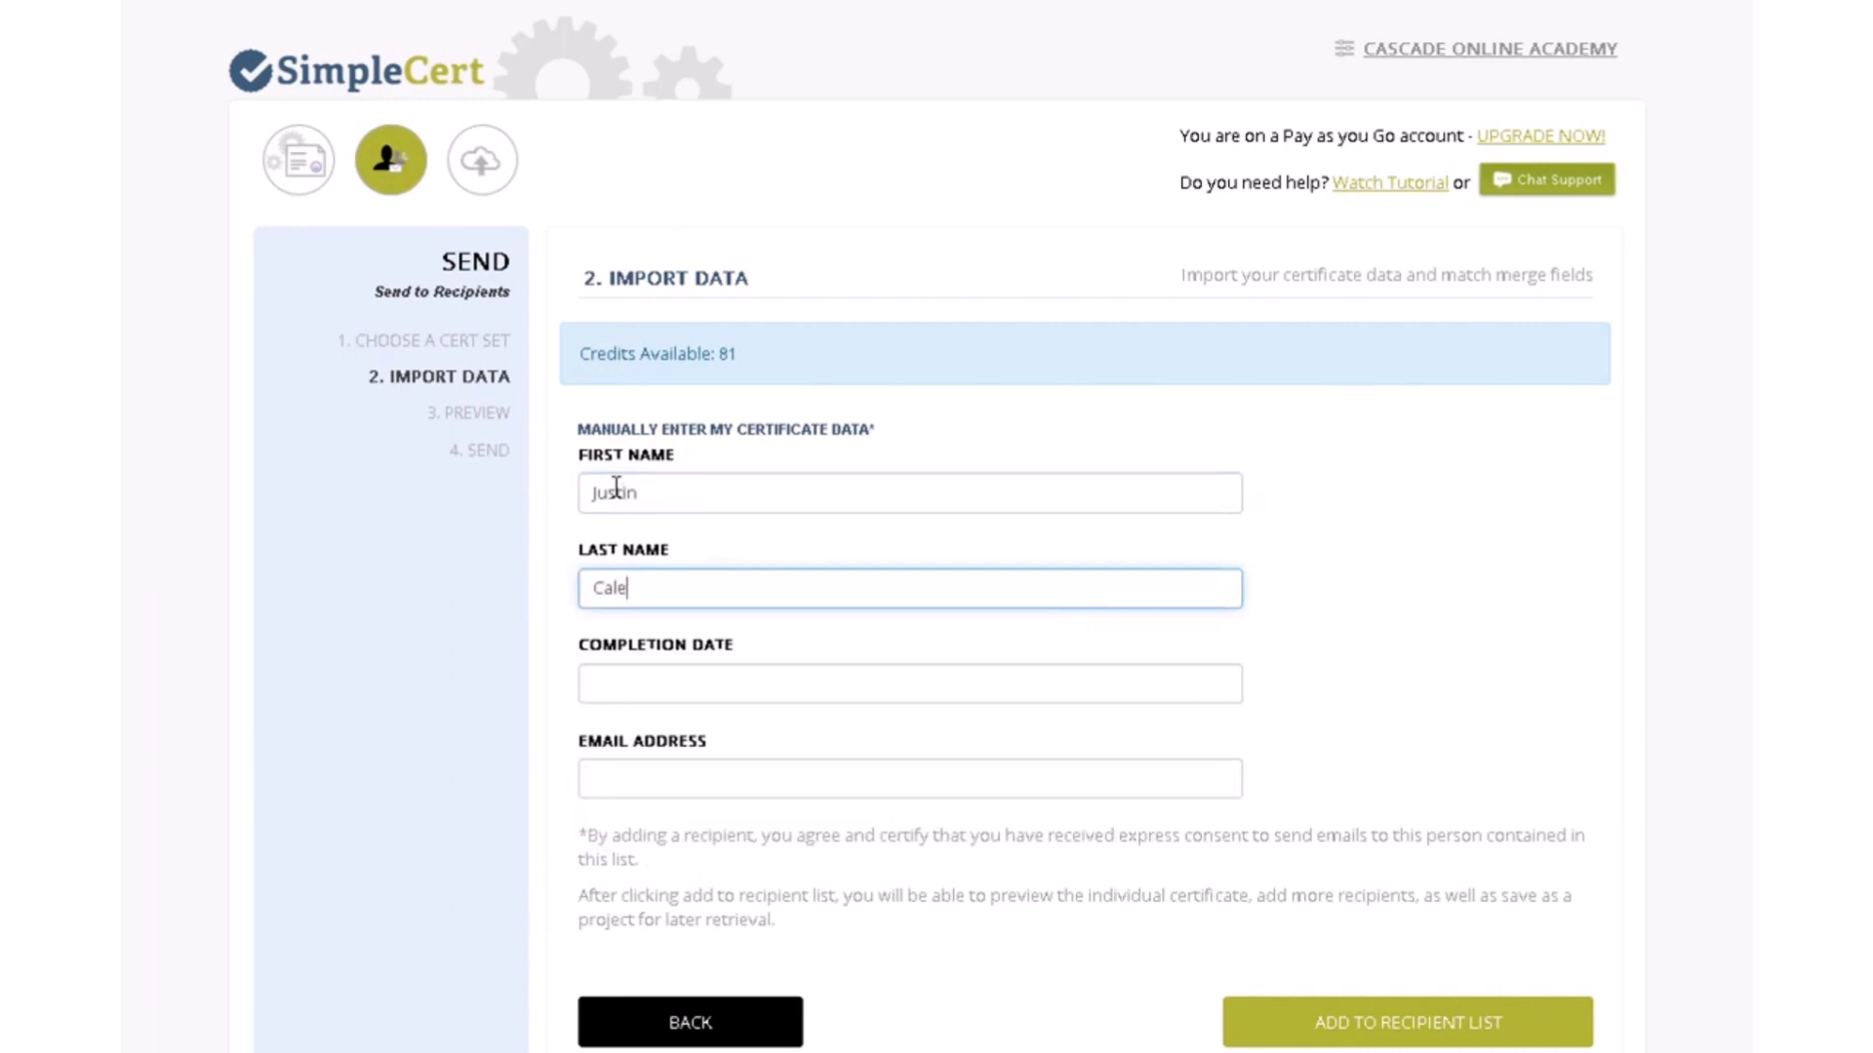
- Enter completion date 02-14-19, paste the recipient's e-mail, and add them to the list
key("Tab")
type("02-1")
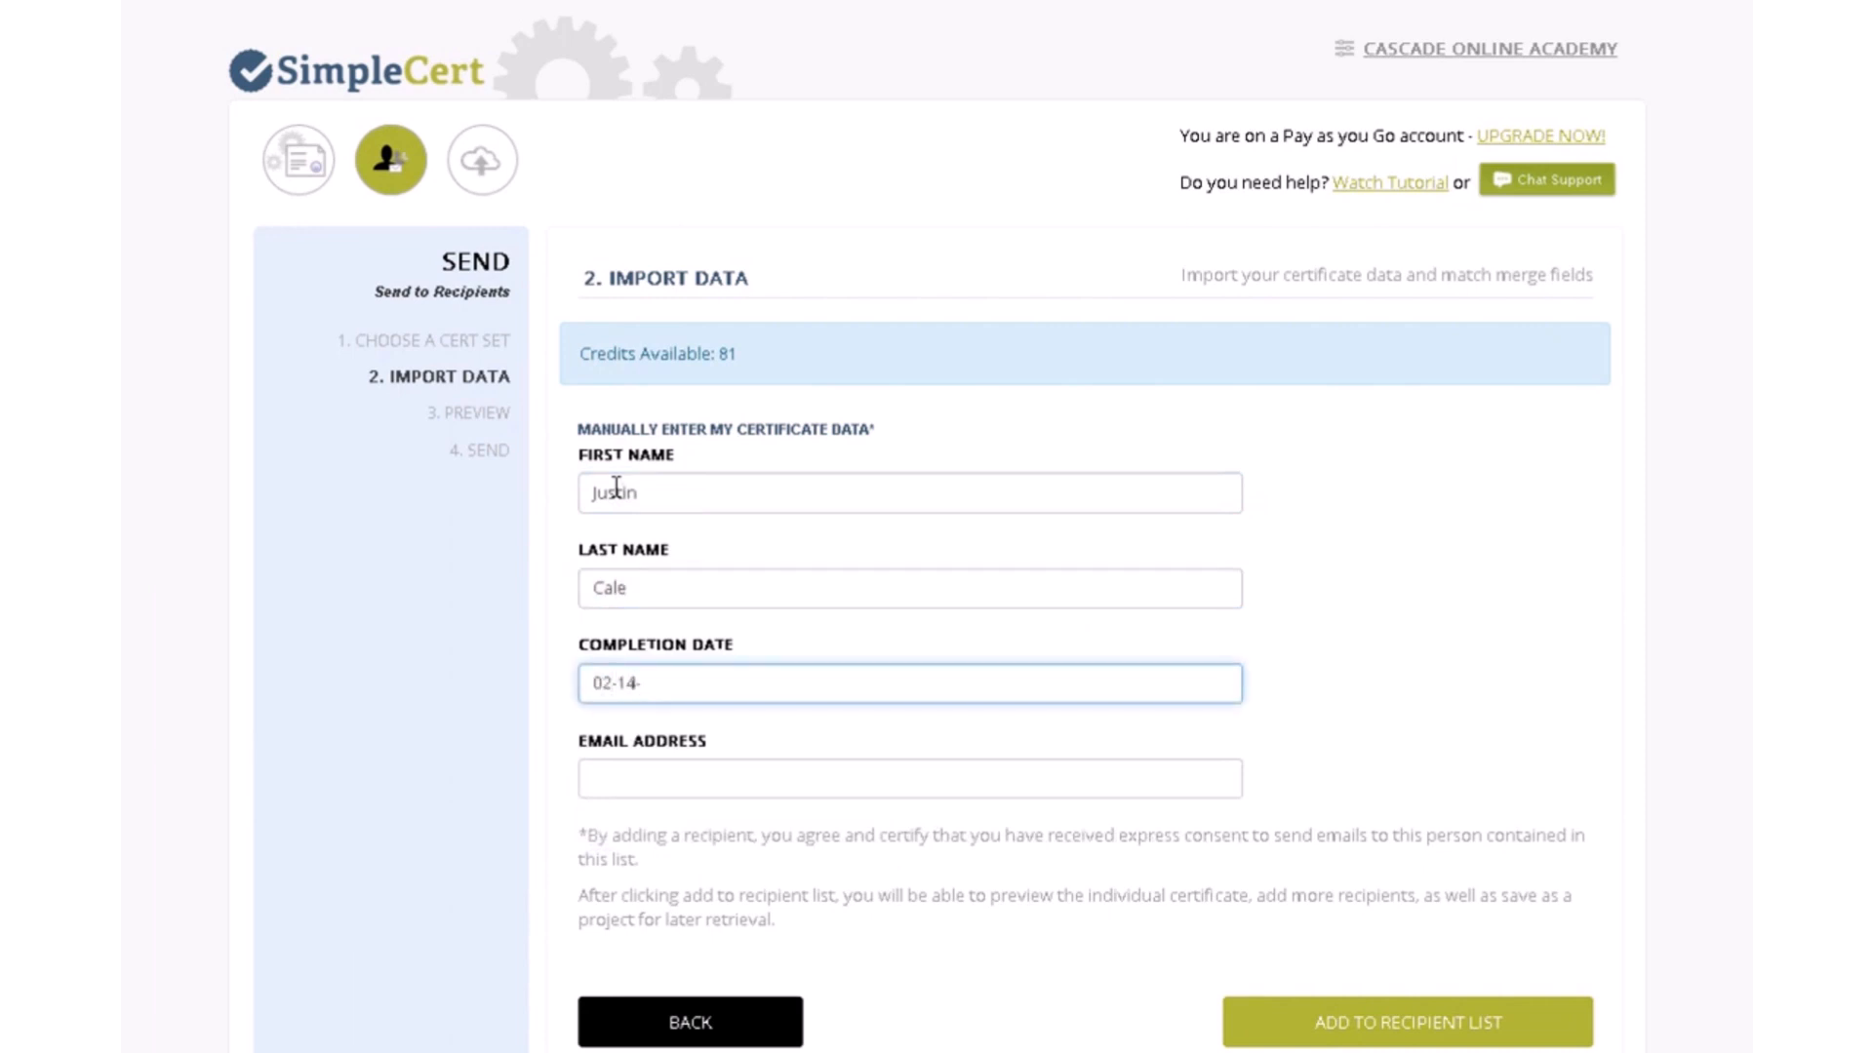
type("4-19")
left_click(625, 788)
key("ctrl+v")
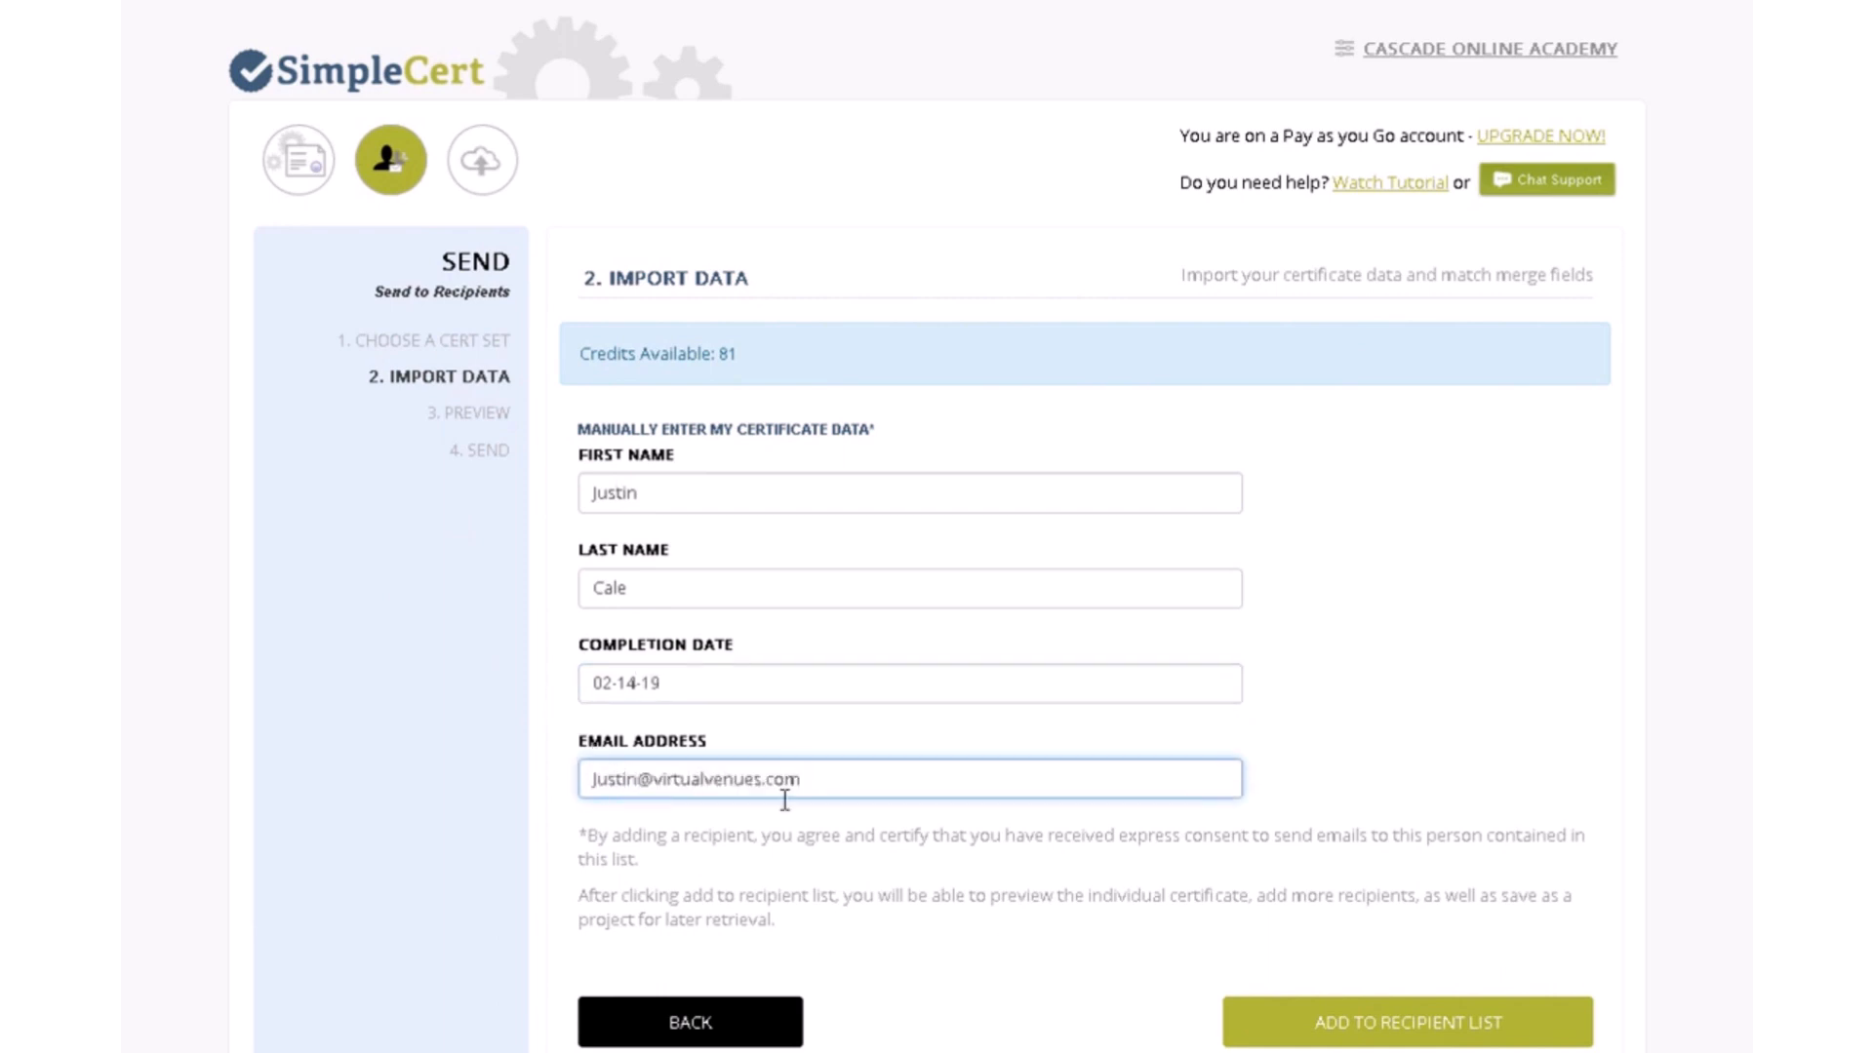
left_click(1397, 1024)
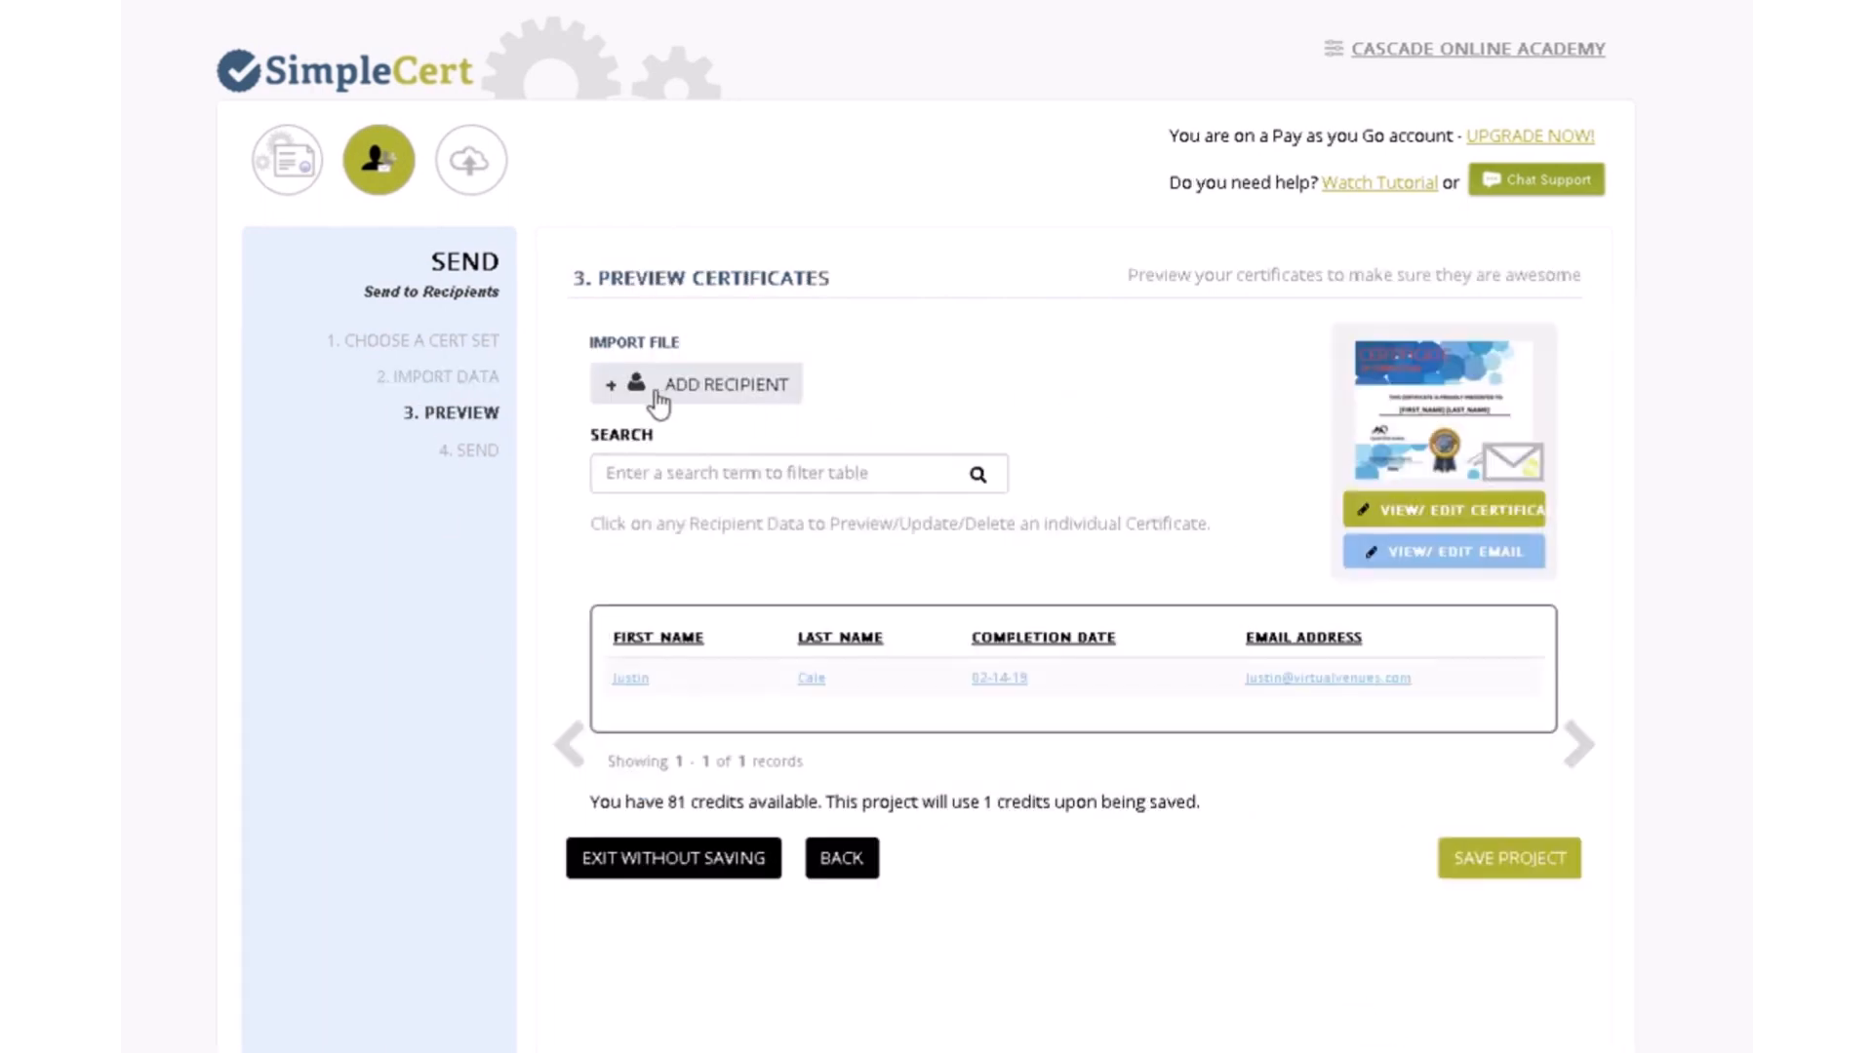